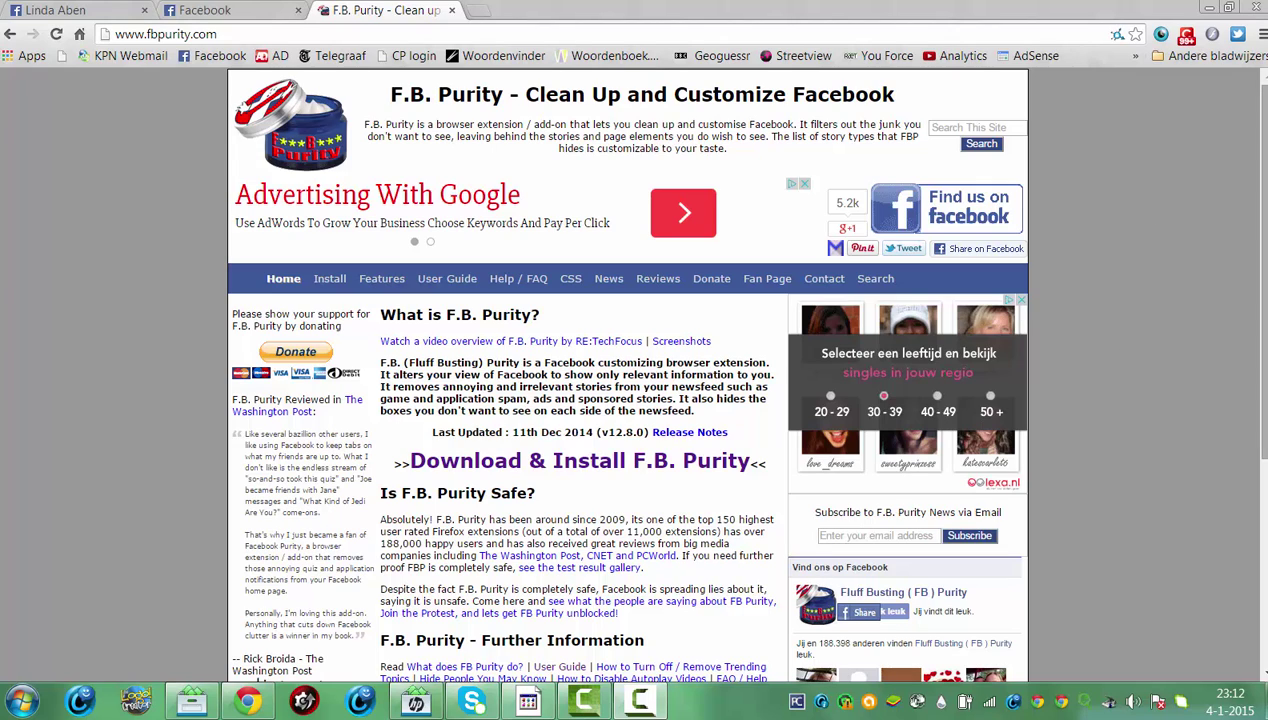
- Look over the F.B. Purity home page, from the introduction to the download link and safety information
{"action": "mouse_move", "coordinate": [1258, 195]}
{"action": "left_mouse_down"}
{"action": "mouse_move", "coordinate": [1262, 416]}
{"action": "mouse_move", "coordinate": [1262, 190]}
{"action": "left_mouse_up"}
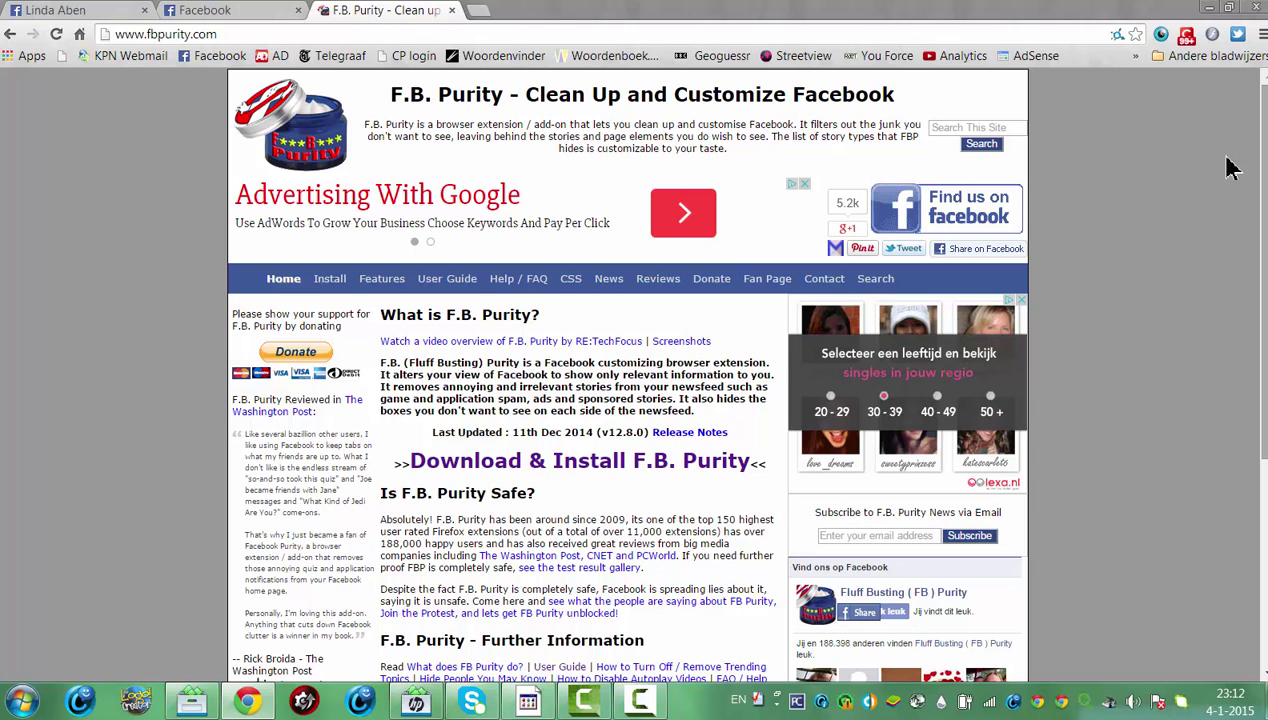
{"action": "mouse_move", "coordinate": [1262, 180]}
{"action": "left_mouse_down"}
{"action": "mouse_move", "coordinate": [1264, 232]}
{"action": "mouse_move", "coordinate": [1263, 182]}
{"action": "left_mouse_up"}
{"action": "mouse_move", "coordinate": [1262, 160]}
{"action": "left_mouse_down"}
{"action": "mouse_move", "coordinate": [1262, 209]}
{"action": "mouse_move", "coordinate": [1263, 160]}
{"action": "left_mouse_up"}
{"action": "scroll", "coordinate": [640, 372], "scroll_direction": "down", "scroll_amount": 1}
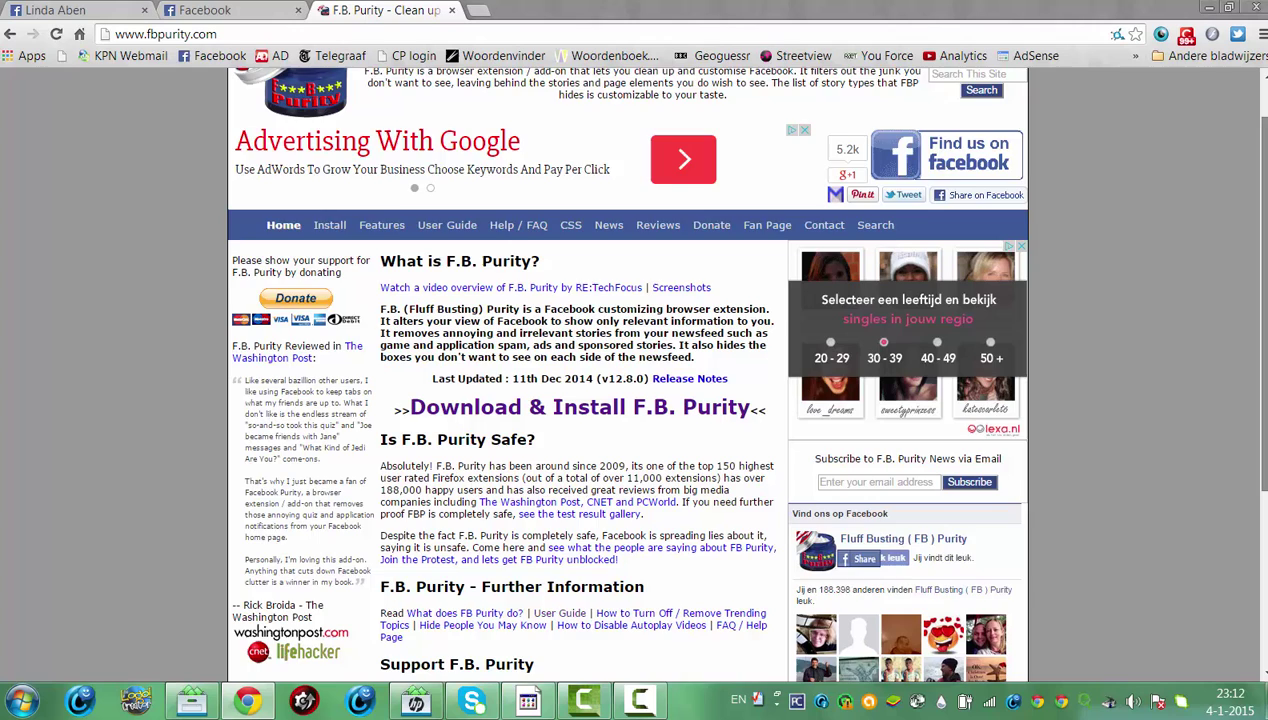
{"action": "scroll", "coordinate": [550, 280], "scroll_direction": "down", "scroll_amount": 1}
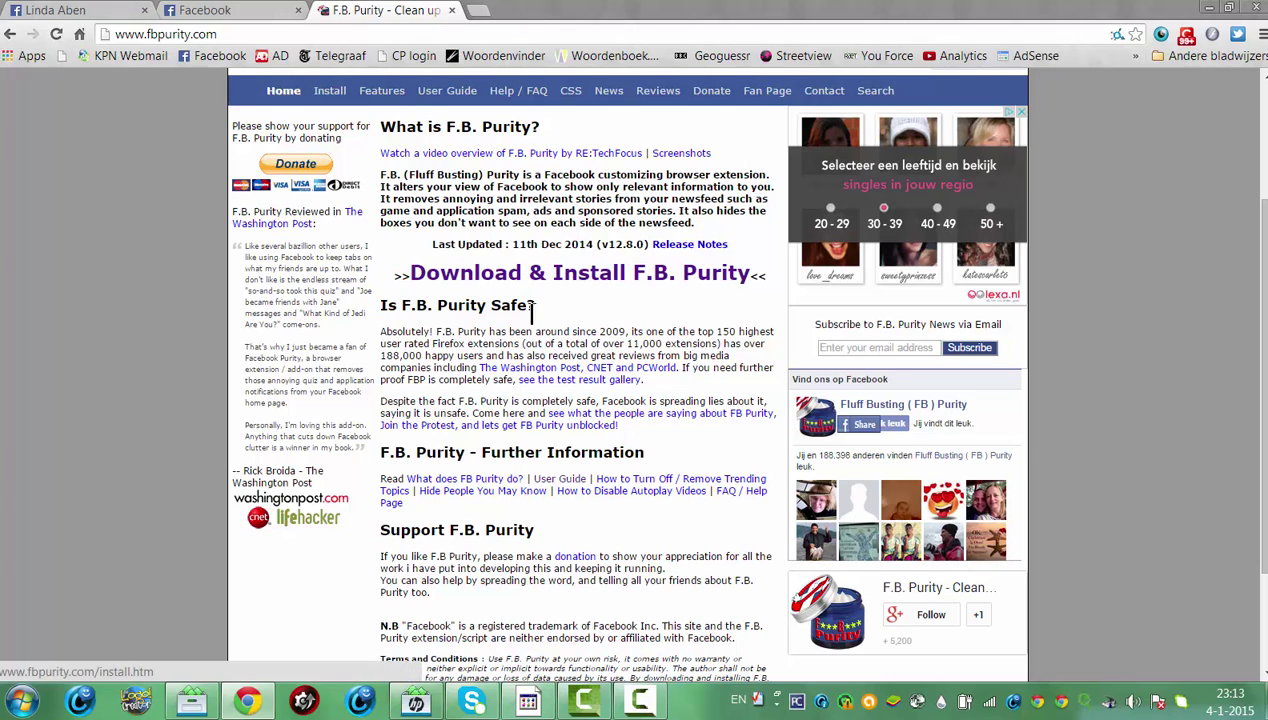
- Switch to the Facebook page, open the F.B. Purity options and set People You May Know to be hidden
{"action": "left_click", "coordinate": [226, 14]}
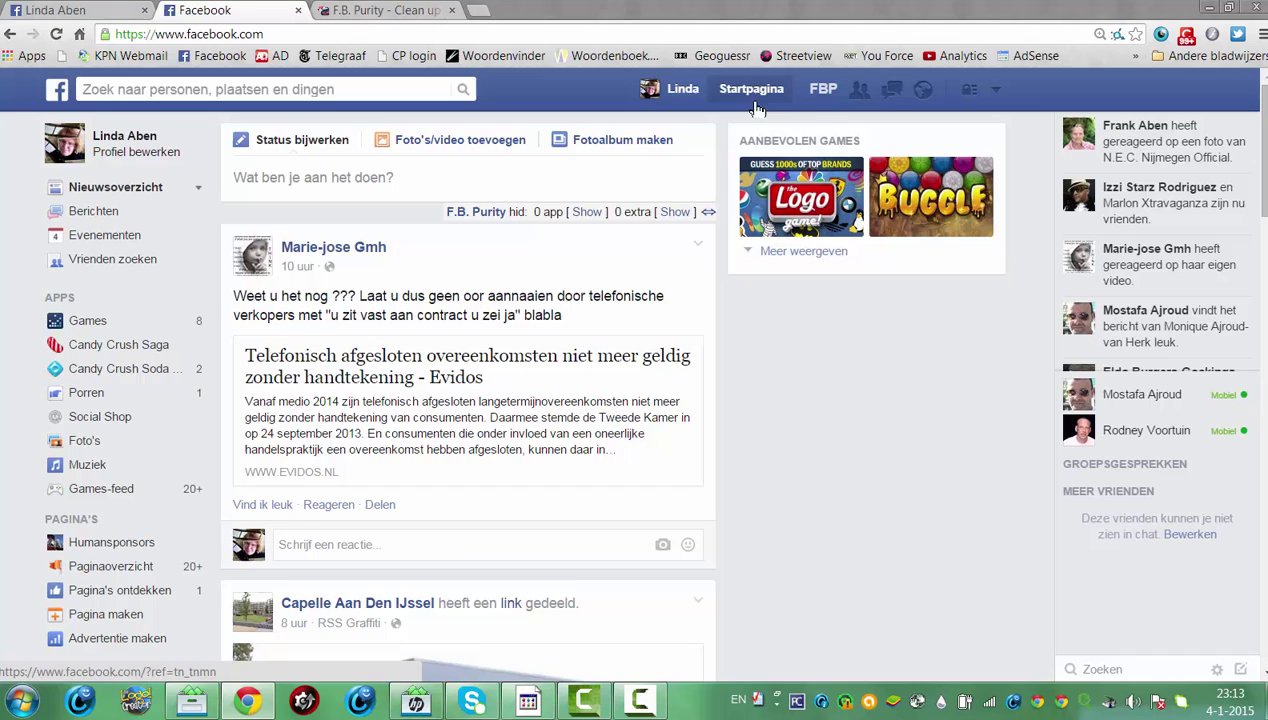
{"action": "left_click", "coordinate": [830, 97]}
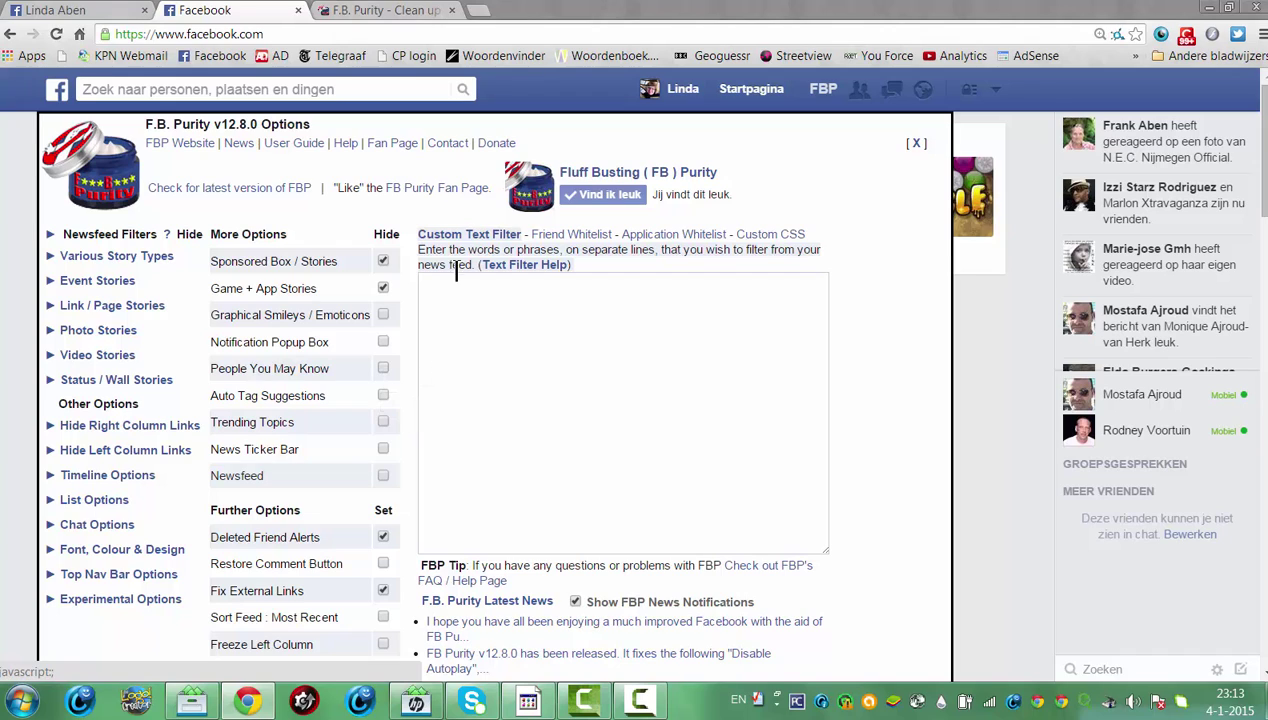
{"action": "left_click", "coordinate": [383, 369]}
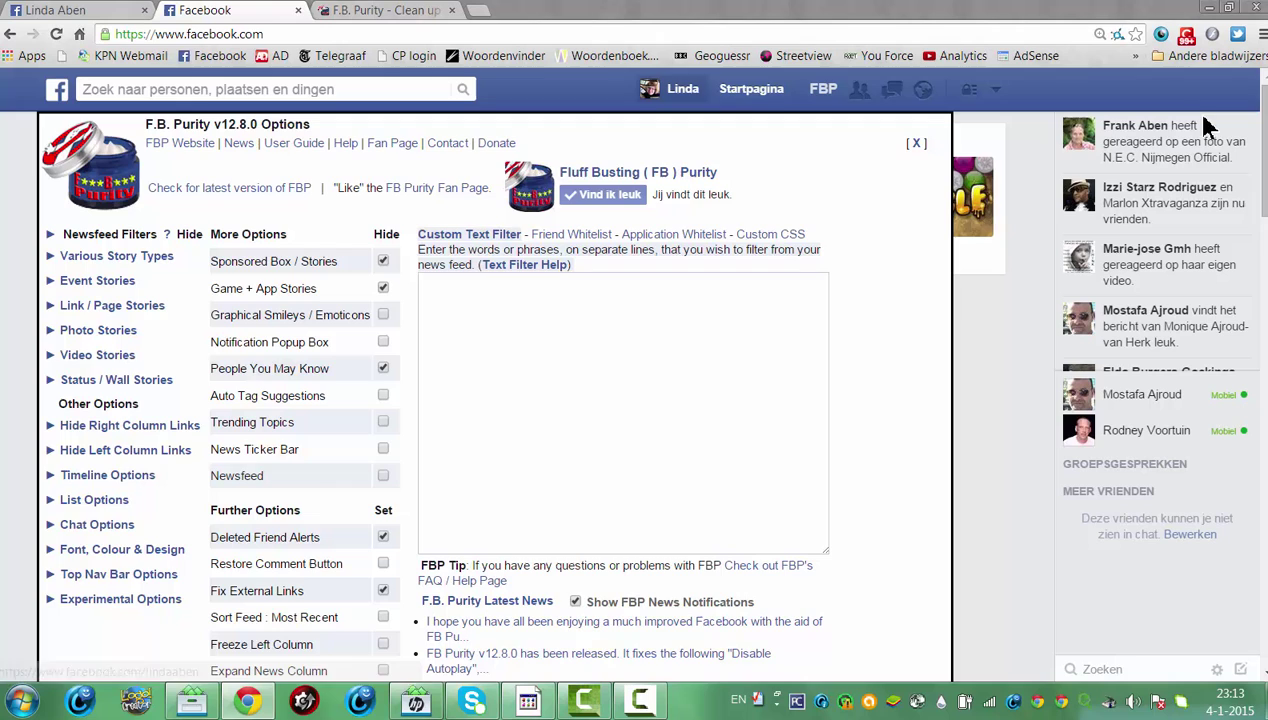
- Look through the More Options and Further Options lists, and save and close the F.B. Purity options
{"action": "scroll", "coordinate": [495, 400], "scroll_direction": "down", "scroll_amount": 3}
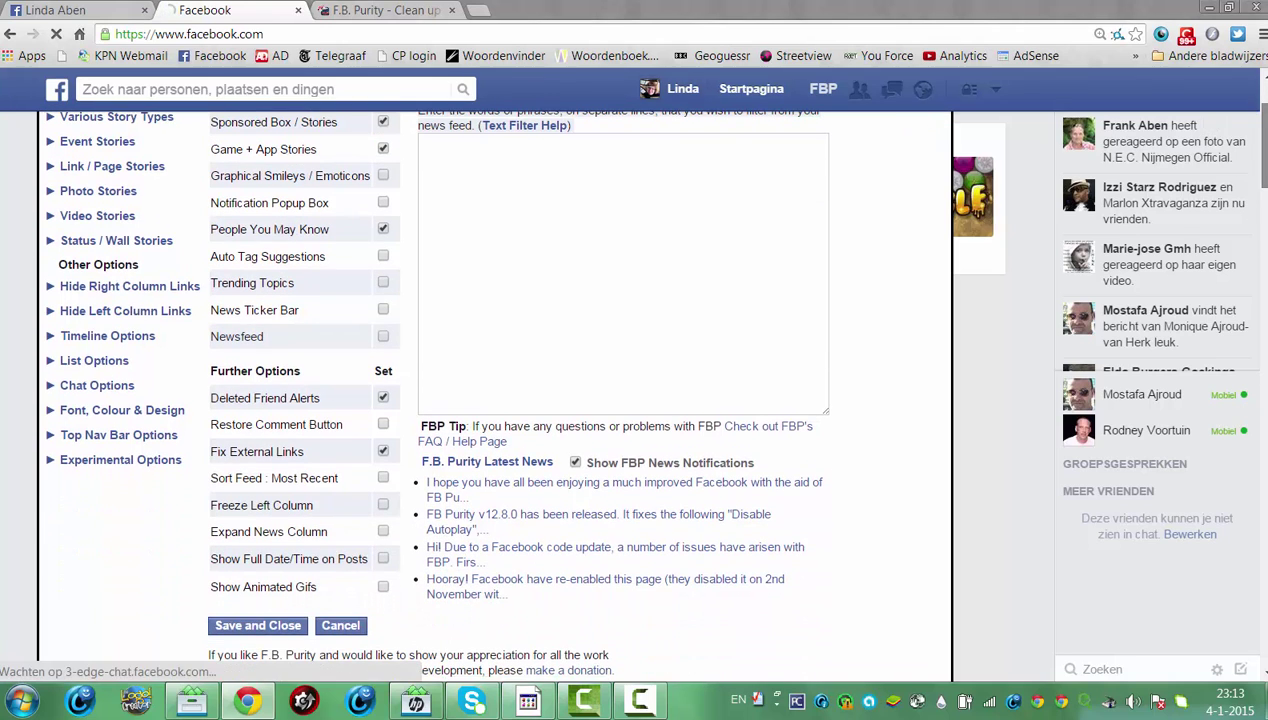
{"action": "scroll", "coordinate": [495, 400], "scroll_direction": "up", "scroll_amount": 2}
{"action": "scroll", "coordinate": [495, 400], "scroll_direction": "down", "scroll_amount": 2}
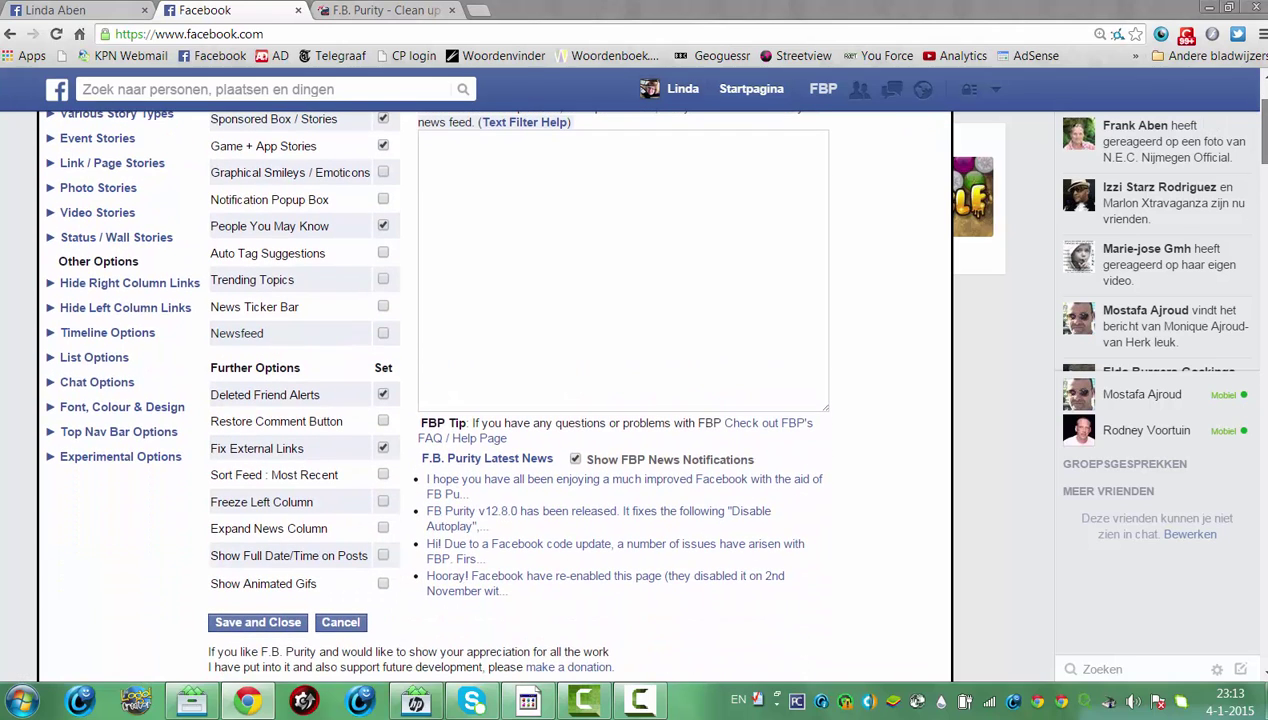
{"action": "scroll", "coordinate": [495, 400], "scroll_direction": "up", "scroll_amount": 1}
{"action": "scroll", "coordinate": [495, 400], "scroll_direction": "up", "scroll_amount": 1}
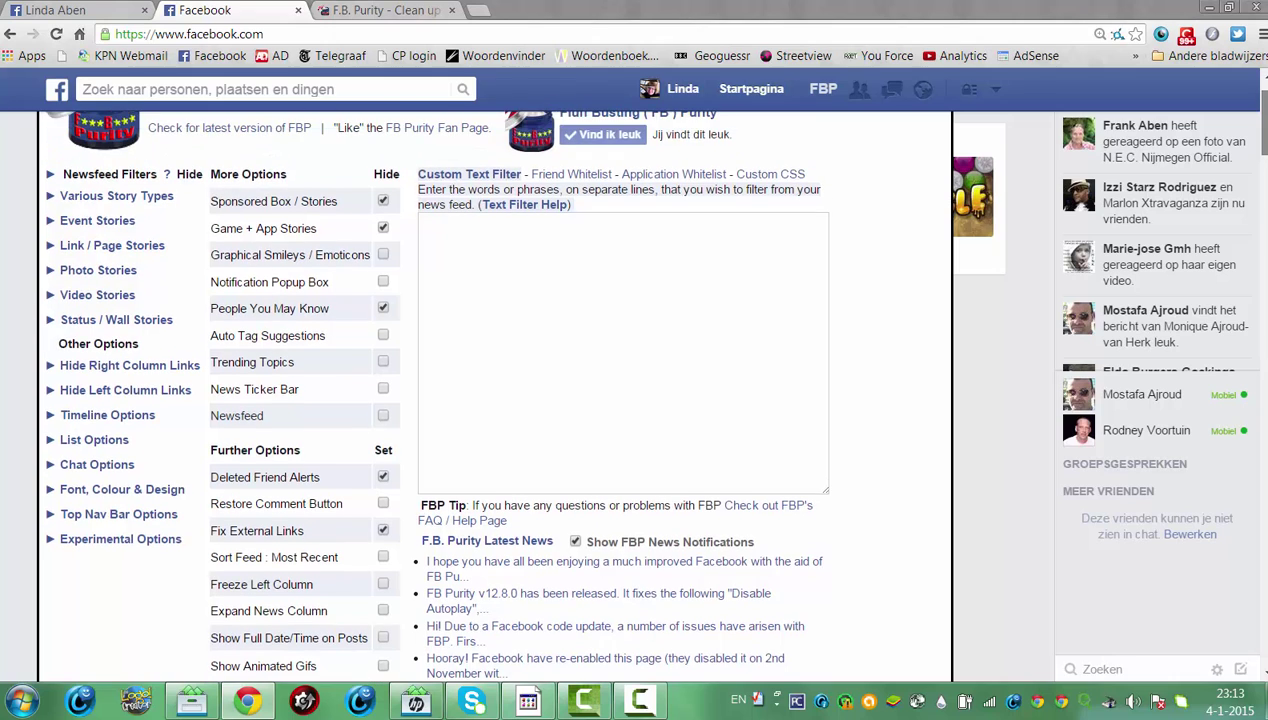
{"action": "scroll", "coordinate": [283, 605], "scroll_direction": "down", "scroll_amount": 1}
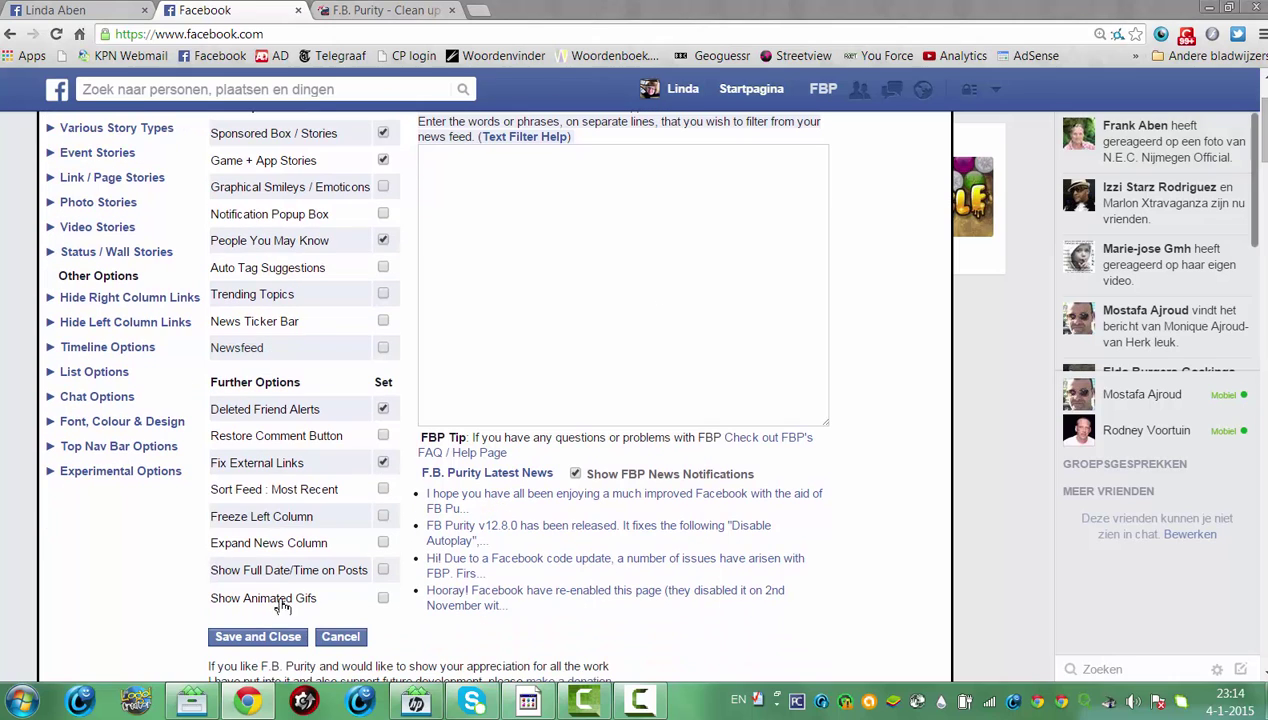
{"action": "left_click", "coordinate": [263, 639]}
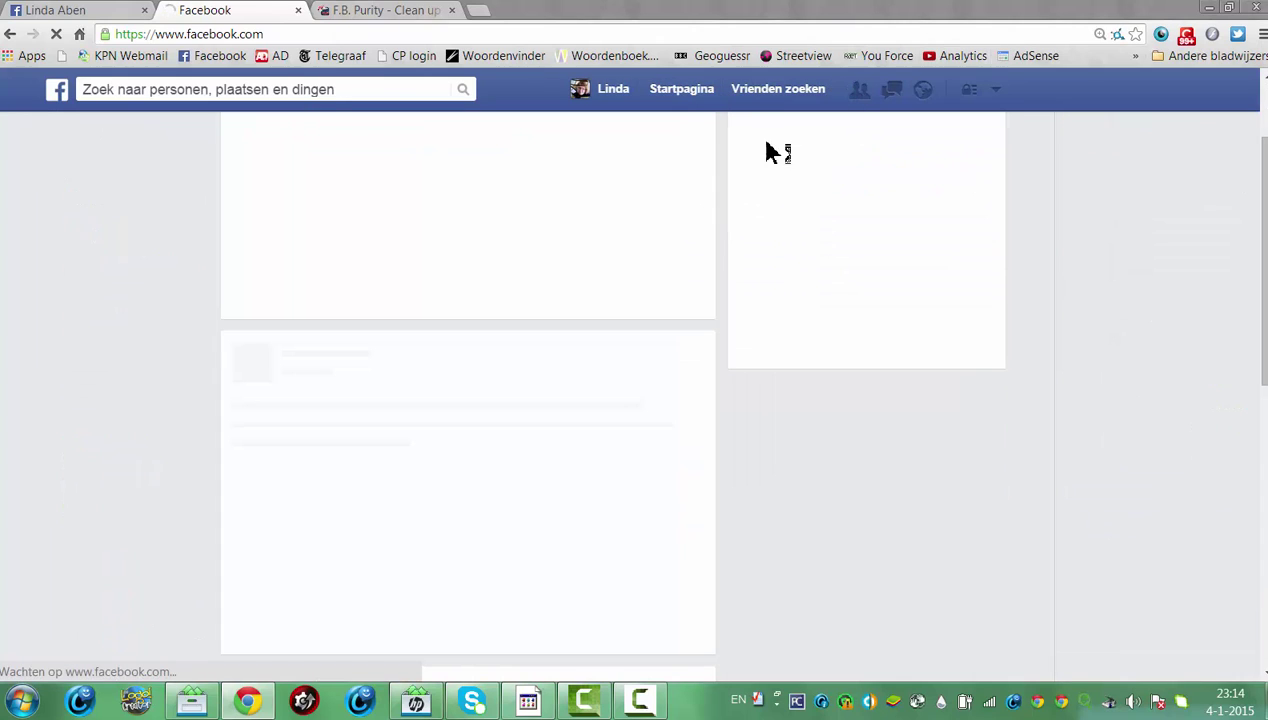
- Reload the Facebook home page from its web address
{"action": "left_click", "coordinate": [213, 36]}
{"action": "left_click", "coordinate": [213, 36]}
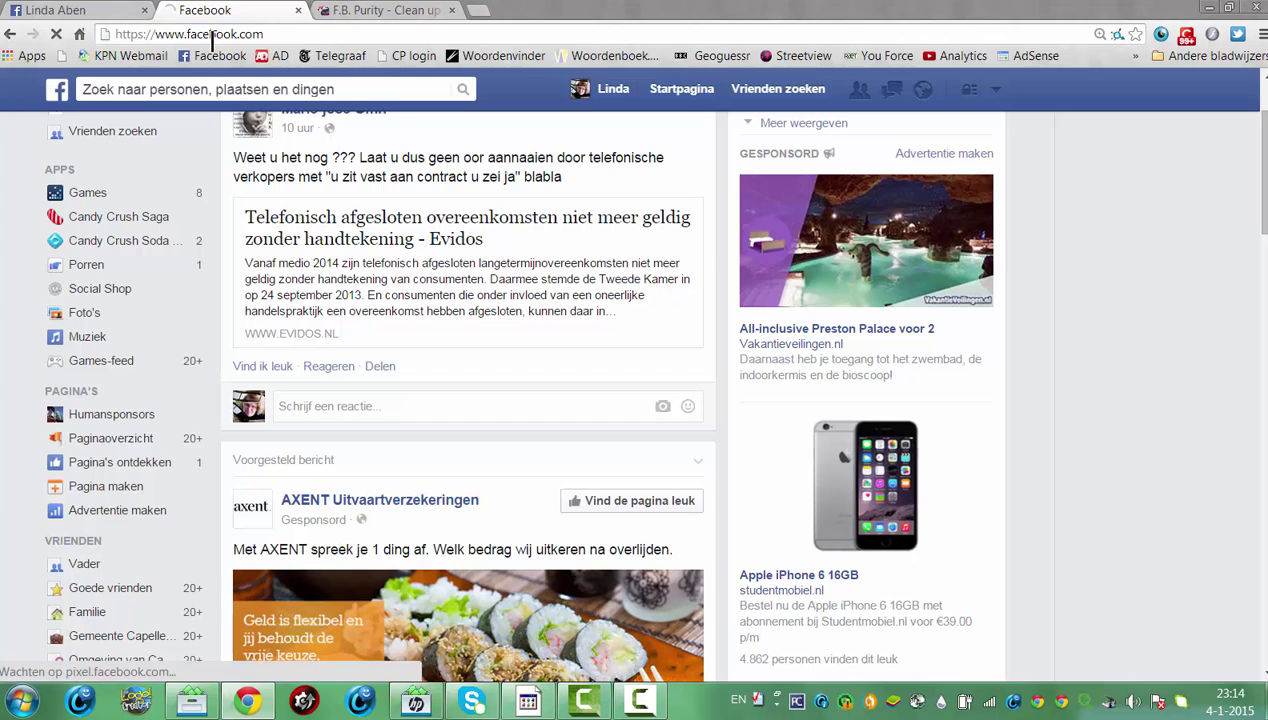
{"action": "key", "text": "Return"}
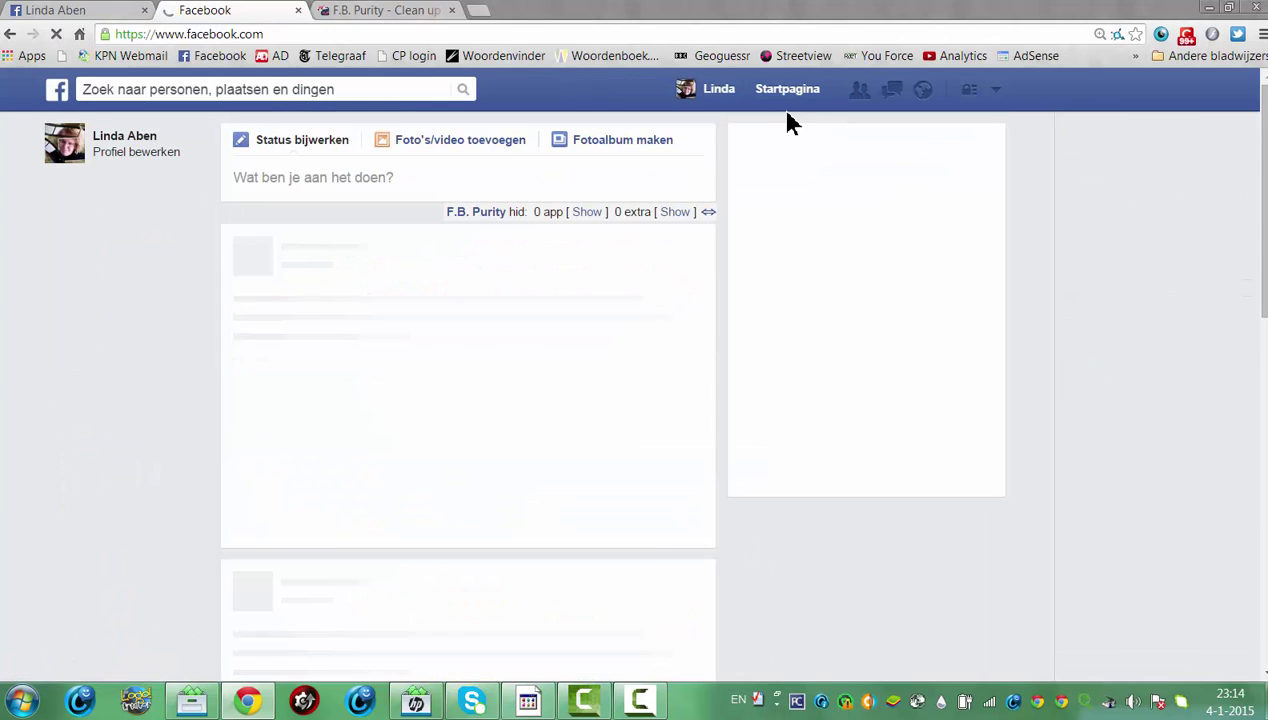
{"action": "left_click", "coordinate": [262, 34]}
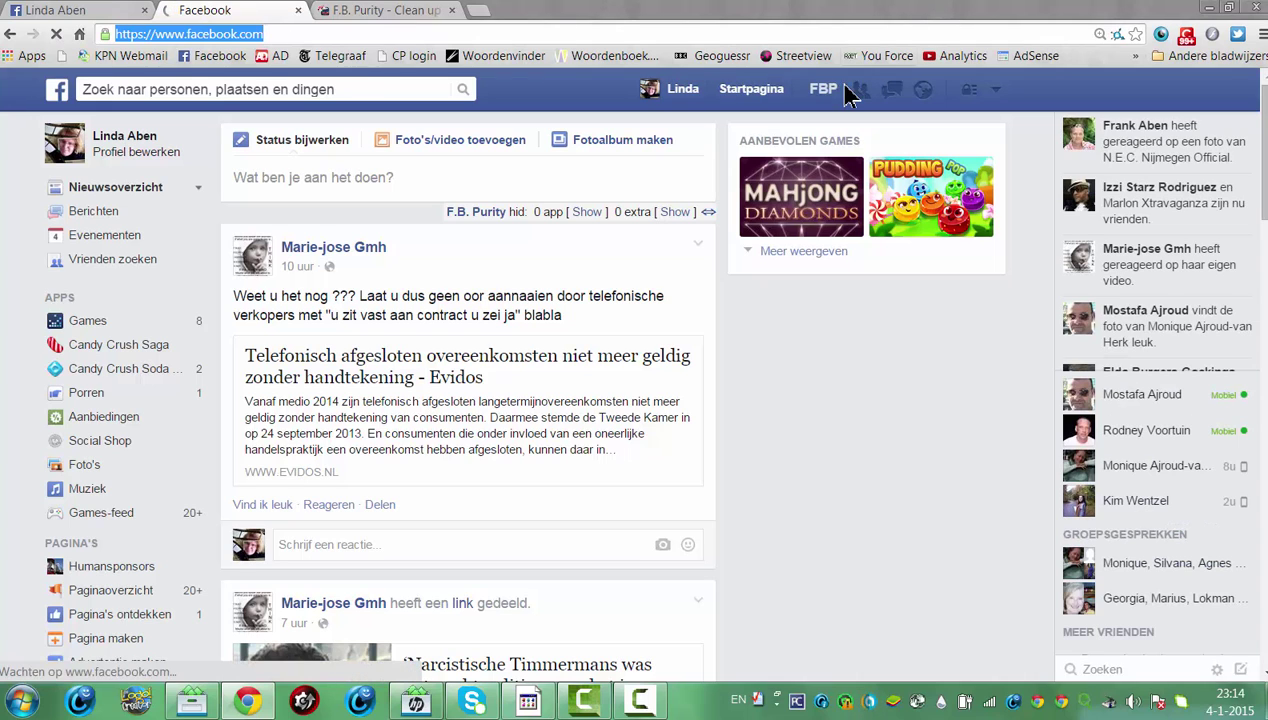
- Reopen the F.B. Purity options and set Fan Page Stories under Various Story Types to be hidden
{"action": "left_click", "coordinate": [828, 92]}
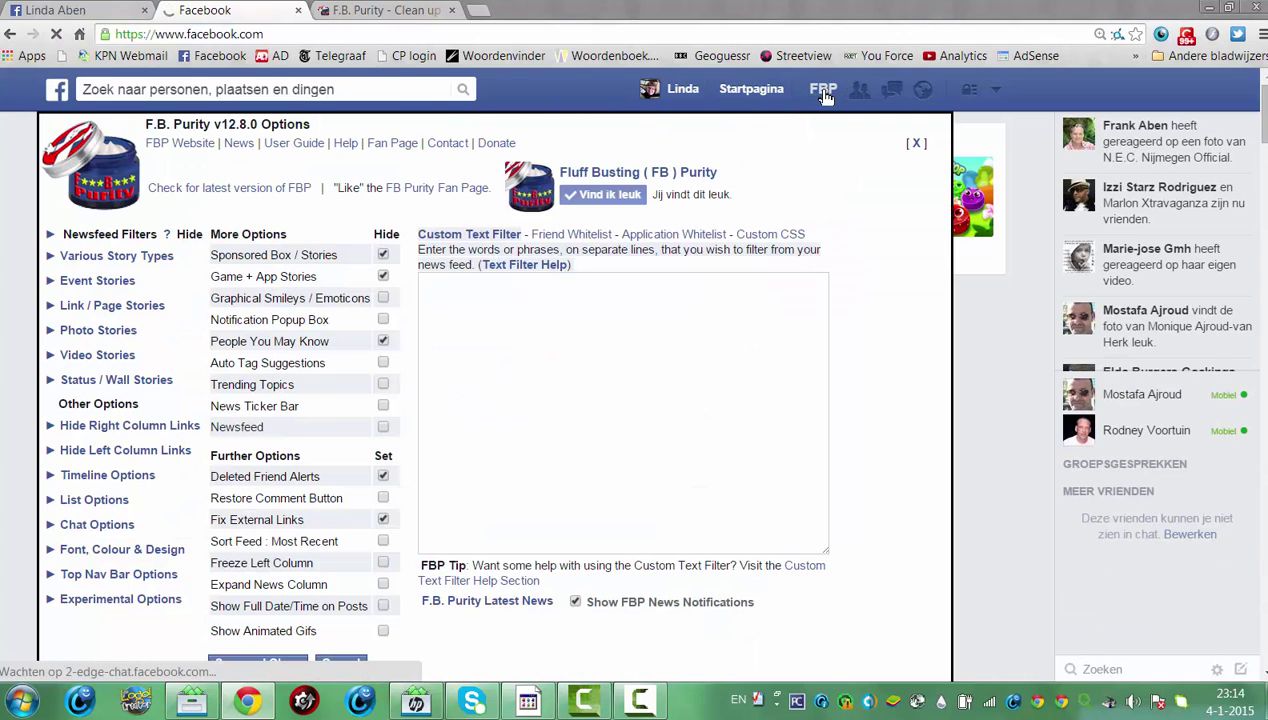
{"action": "left_click", "coordinate": [128, 258]}
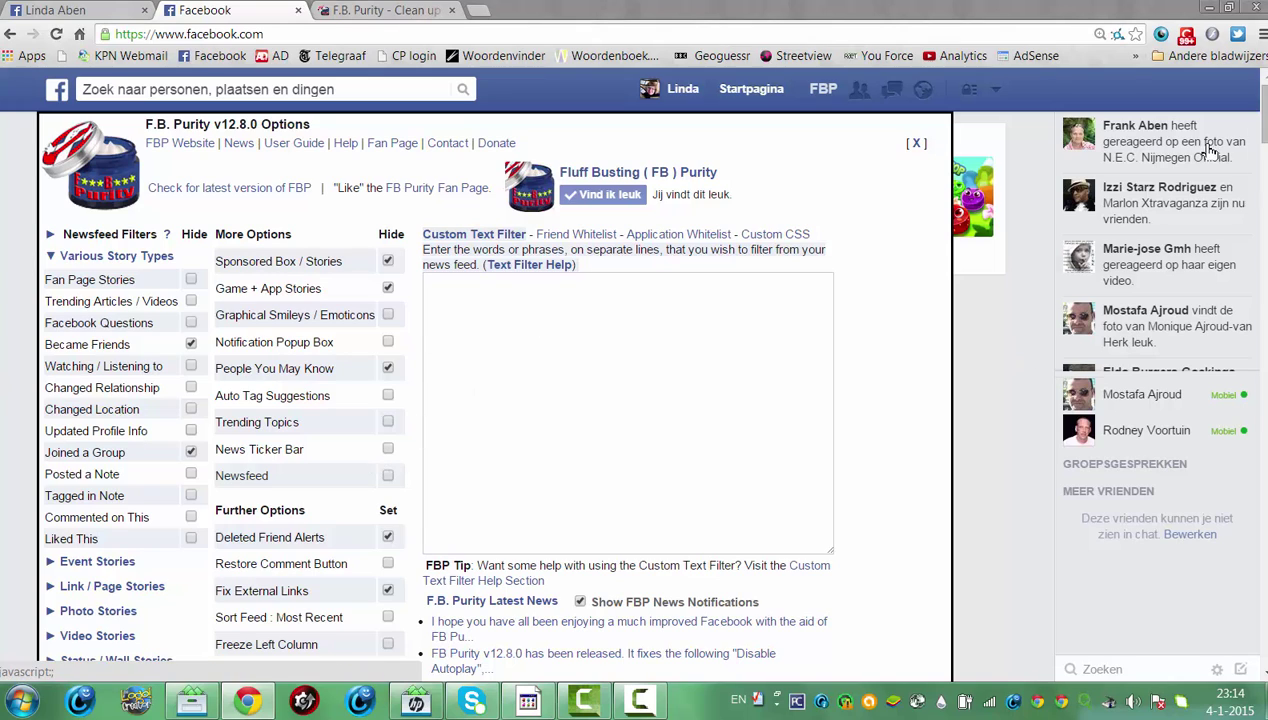
{"action": "left_click", "coordinate": [191, 280]}
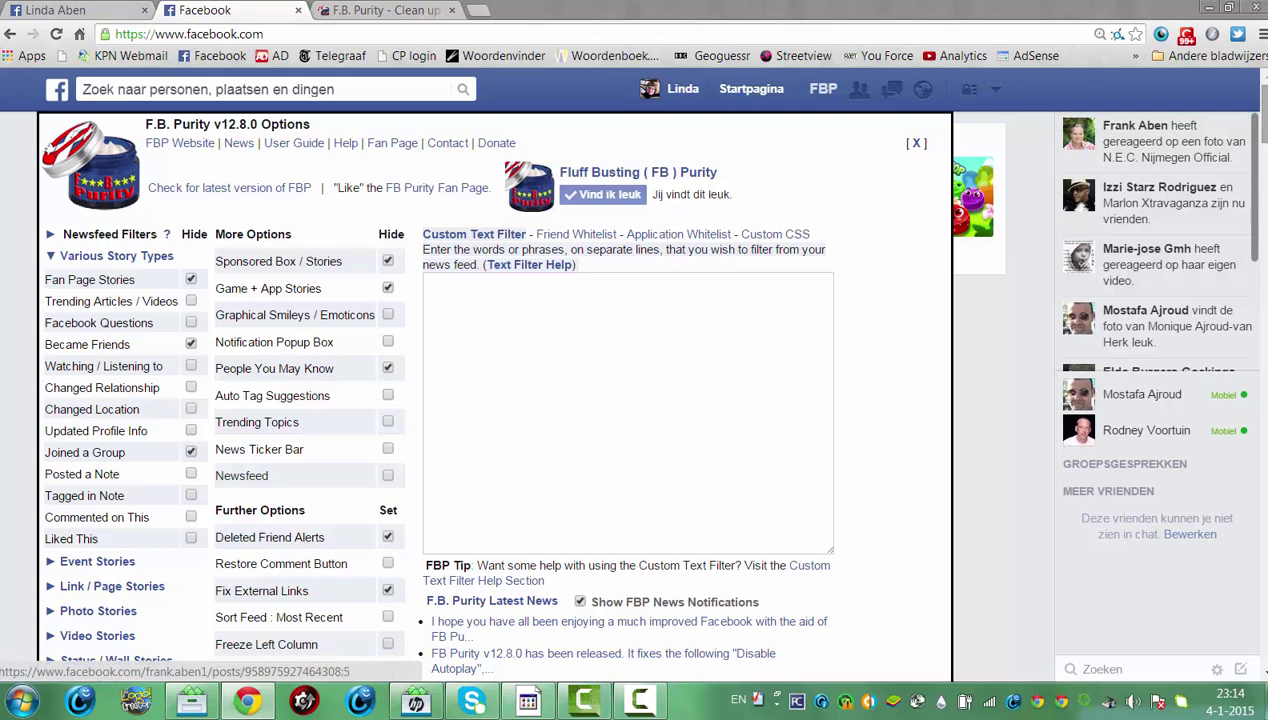
- Expand the Photo Stories filters to view their options, and collapse them again
{"action": "scroll", "coordinate": [538, 196], "scroll_direction": "down", "scroll_amount": 3}
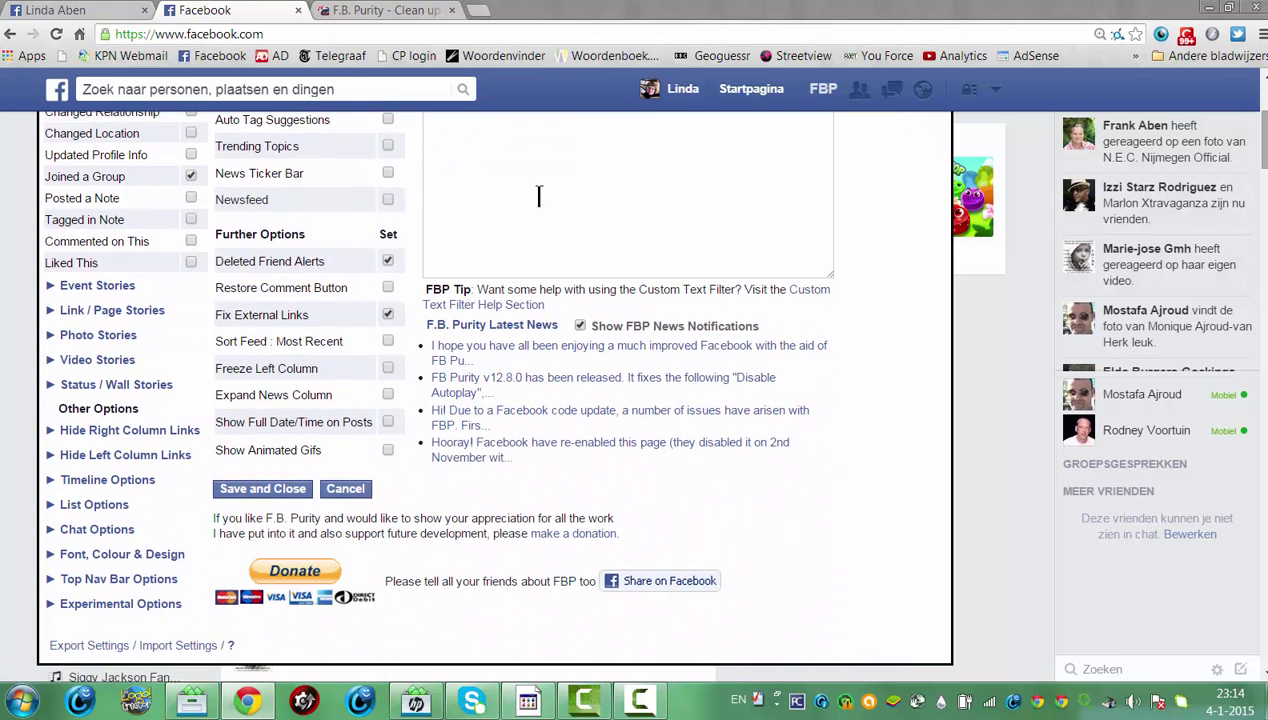
{"action": "left_click", "coordinate": [127, 338]}
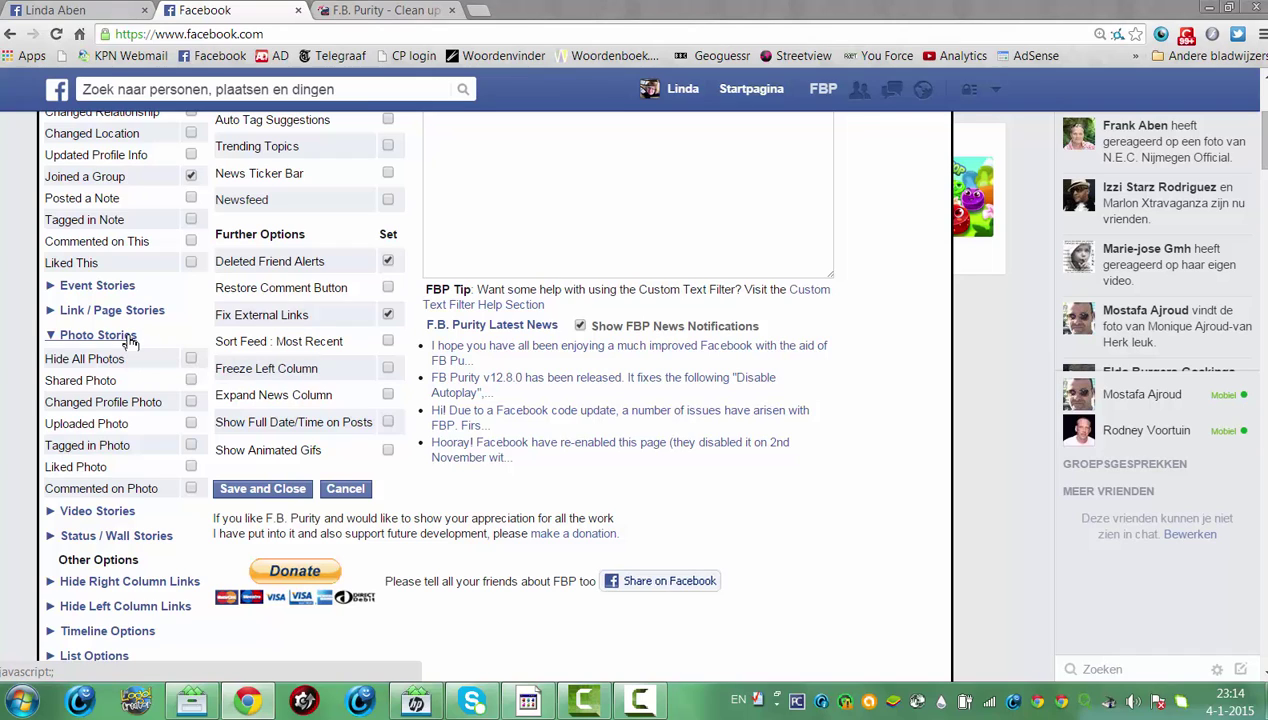
{"action": "left_click", "coordinate": [130, 338]}
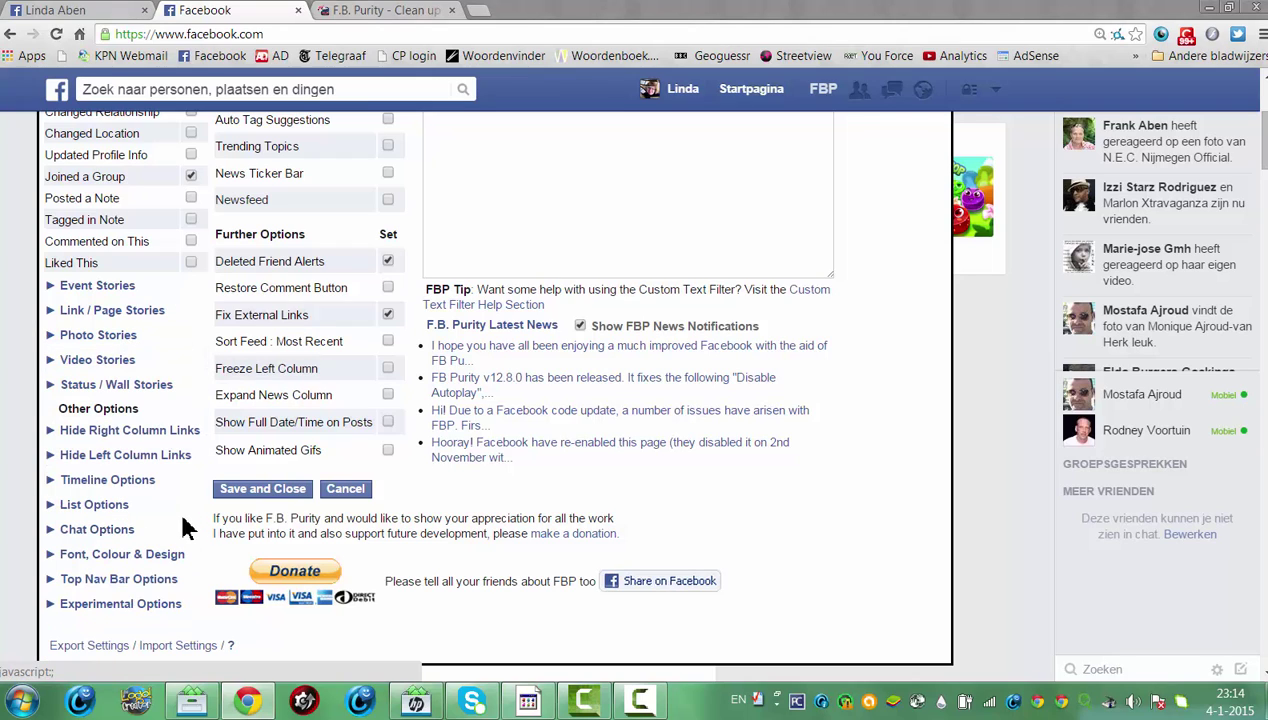
- Expand the Chat Options and the Font, Colour & Design sections under Other Options
{"action": "left_click", "coordinate": [96, 530]}
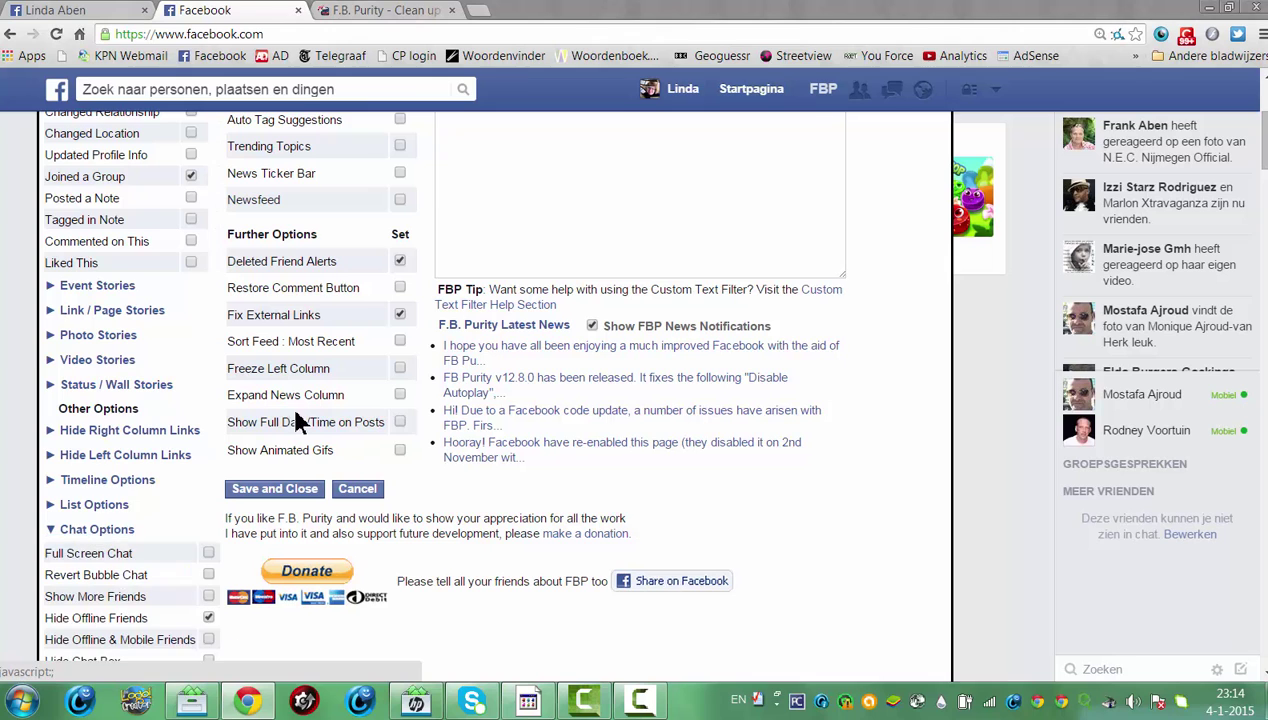
{"action": "scroll", "coordinate": [155, 423], "scroll_direction": "down", "scroll_amount": 3}
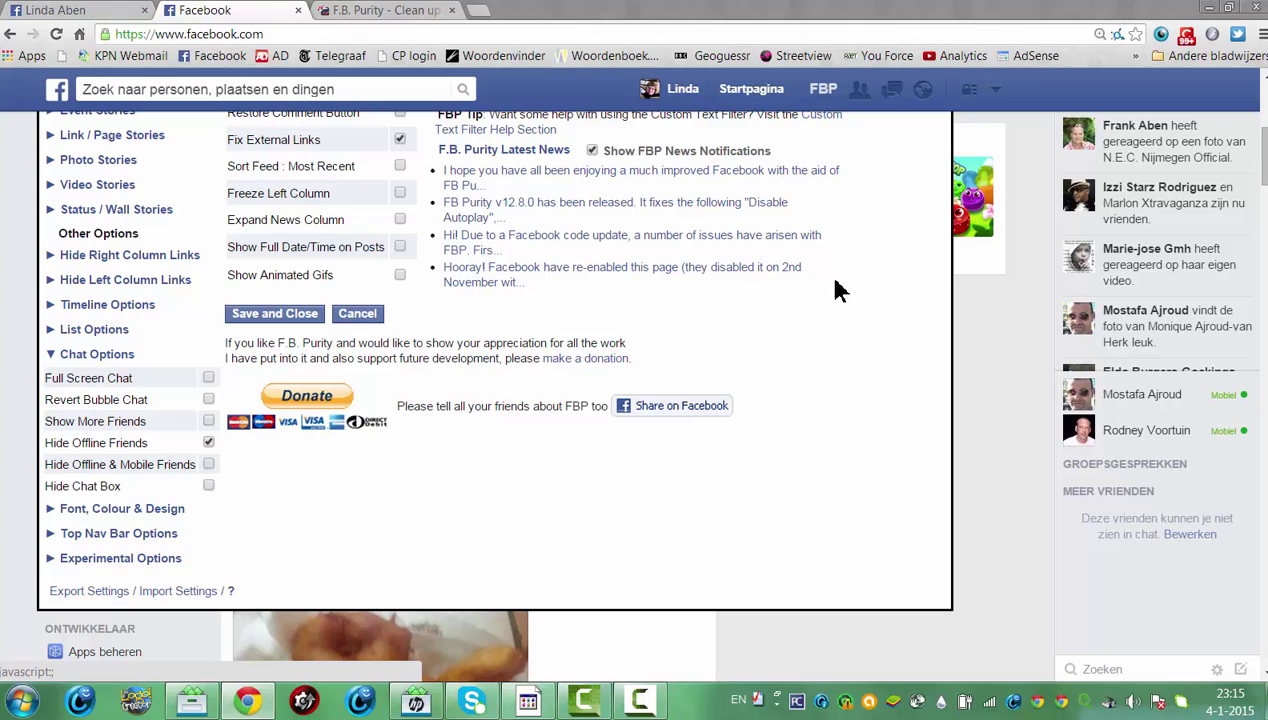
{"action": "left_click", "coordinate": [128, 510]}
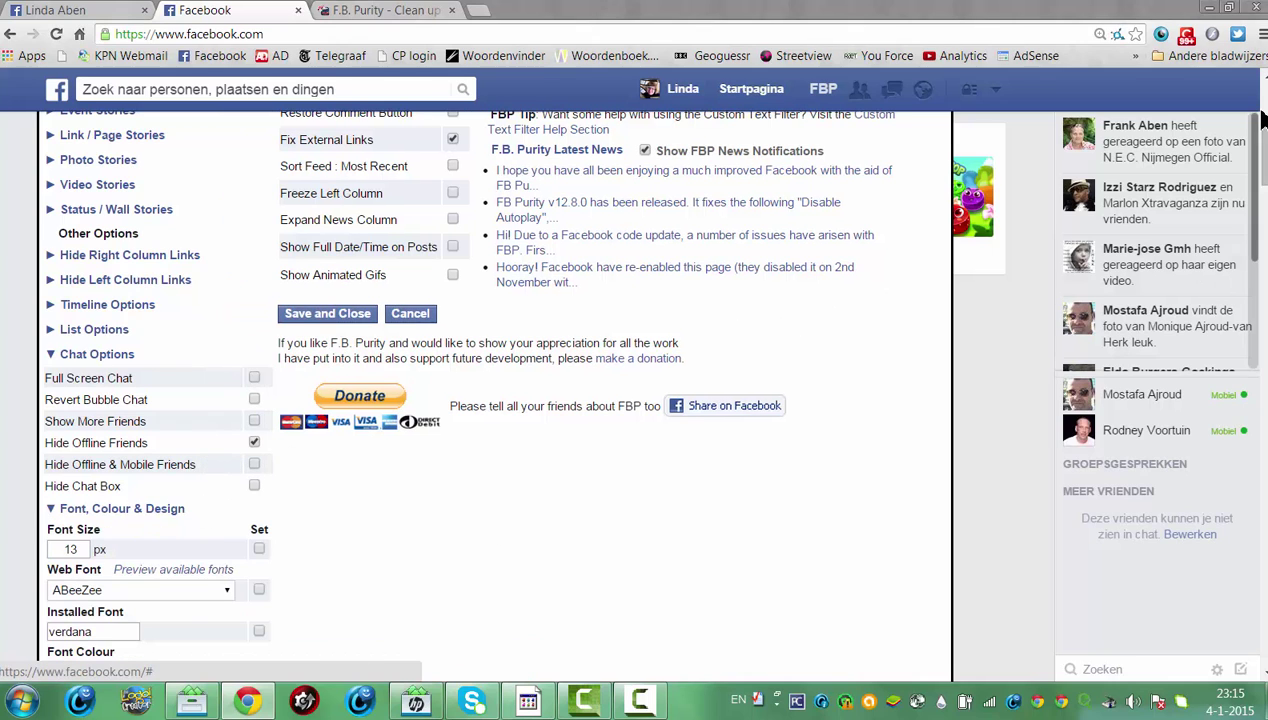
- Review the whole F.B. Purity options list, from the newsfeed filters down to the font, colour and background settings
{"action": "left_click_drag", "start_coordinate": [1262, 115], "coordinate": [1255, 97]}
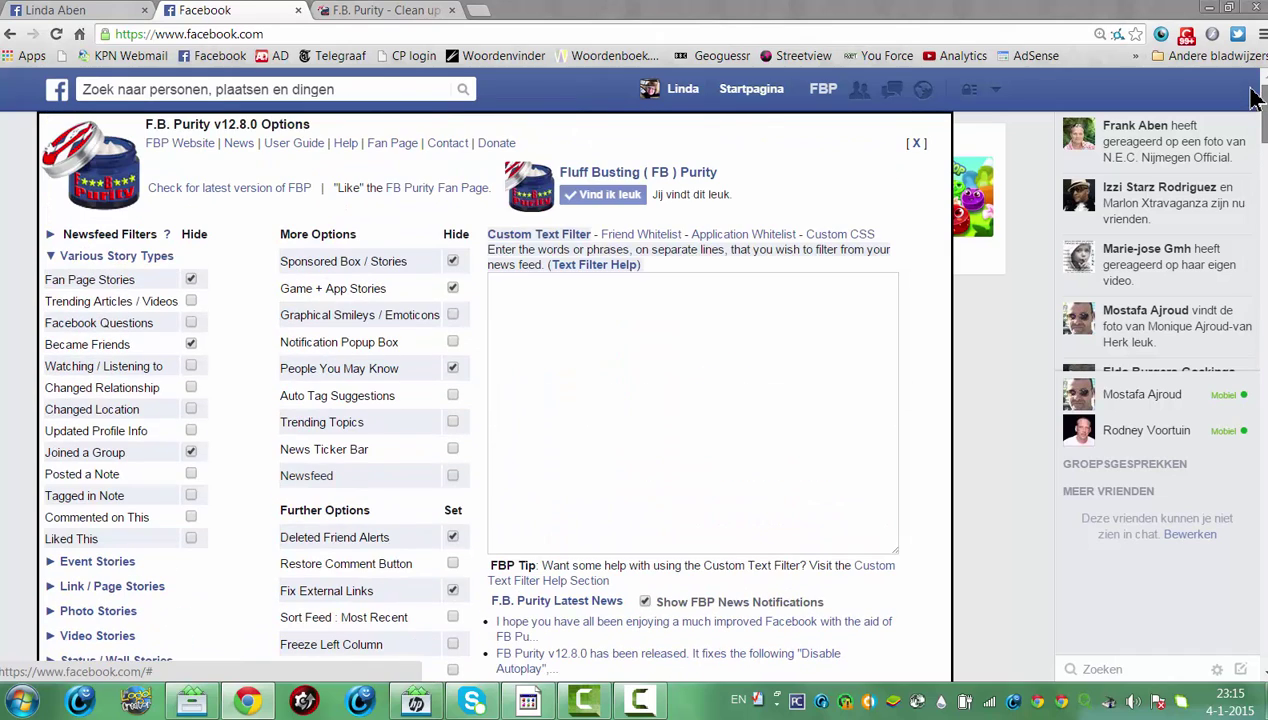
{"action": "scroll", "coordinate": [1256, 97], "scroll_direction": "down", "scroll_amount": 3}
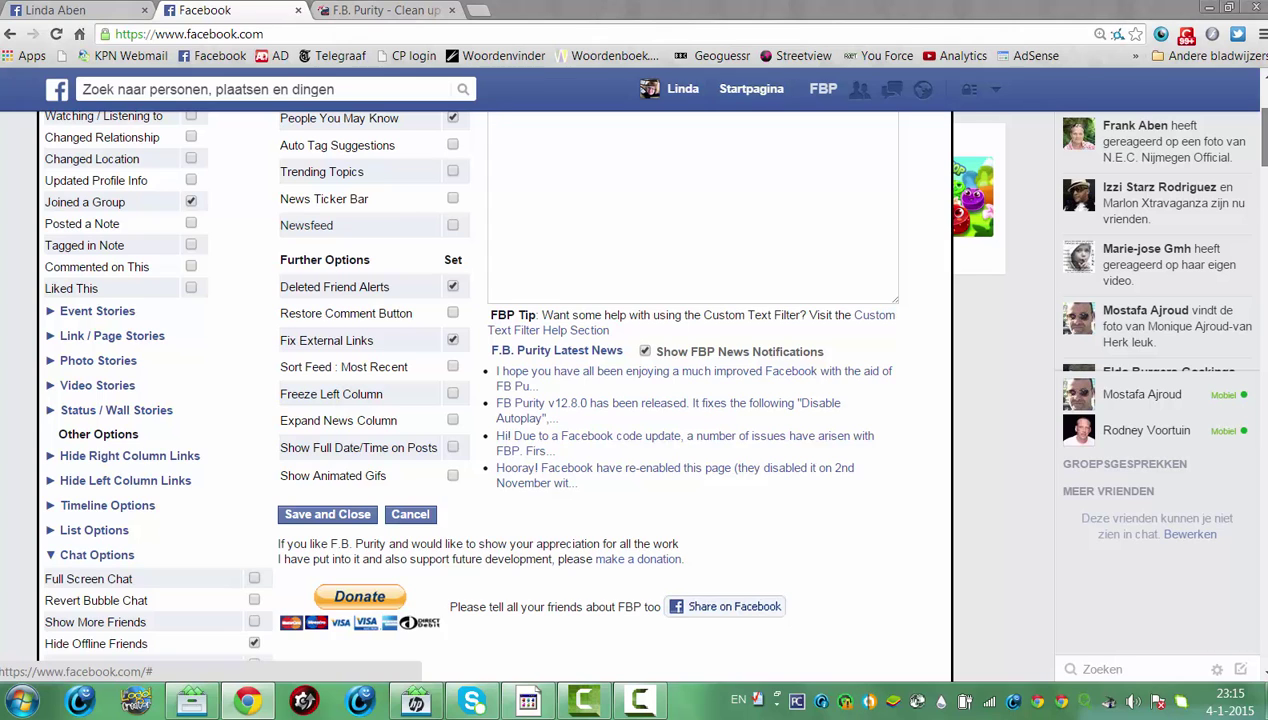
{"action": "scroll", "coordinate": [1262, 100], "scroll_direction": "down", "scroll_amount": 3}
{"action": "scroll", "coordinate": [1262, 100], "scroll_direction": "up", "scroll_amount": 3}
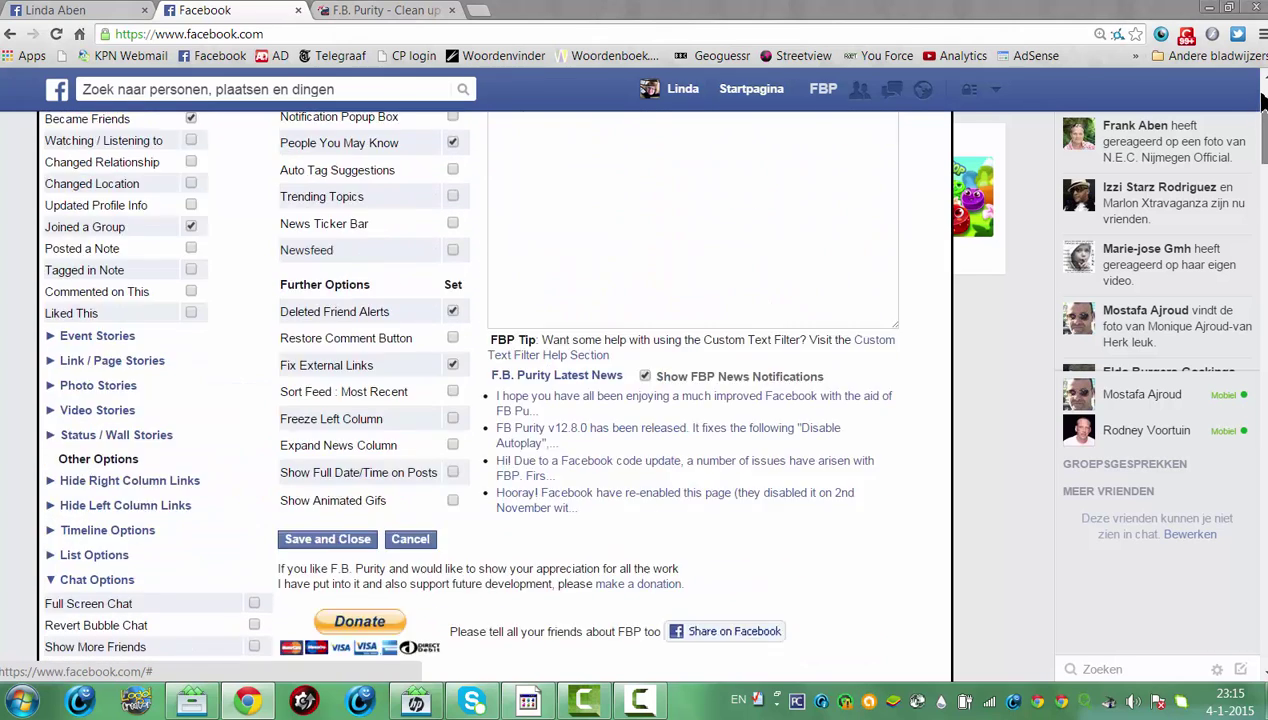
{"action": "scroll", "coordinate": [1262, 100], "scroll_direction": "up", "scroll_amount": 2}
{"action": "scroll", "coordinate": [1262, 100], "scroll_direction": "down", "scroll_amount": 3}
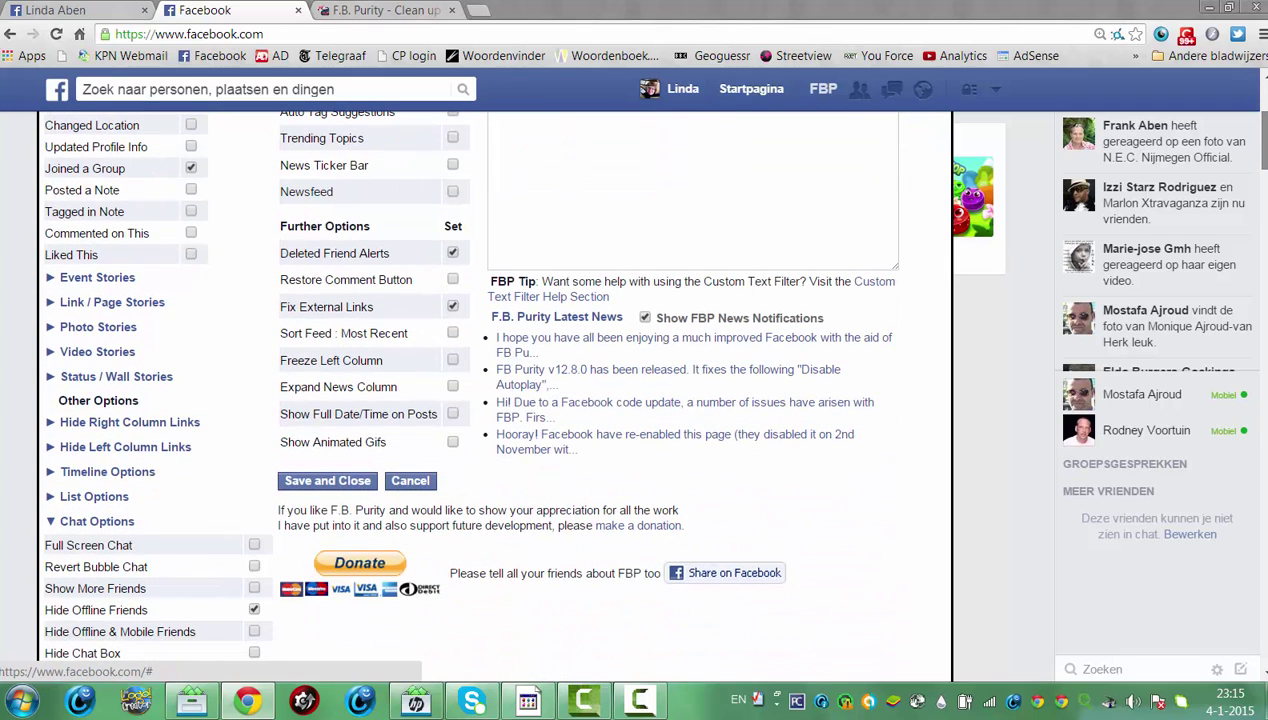
{"action": "scroll", "coordinate": [1262, 100], "scroll_direction": "down", "scroll_amount": 4}
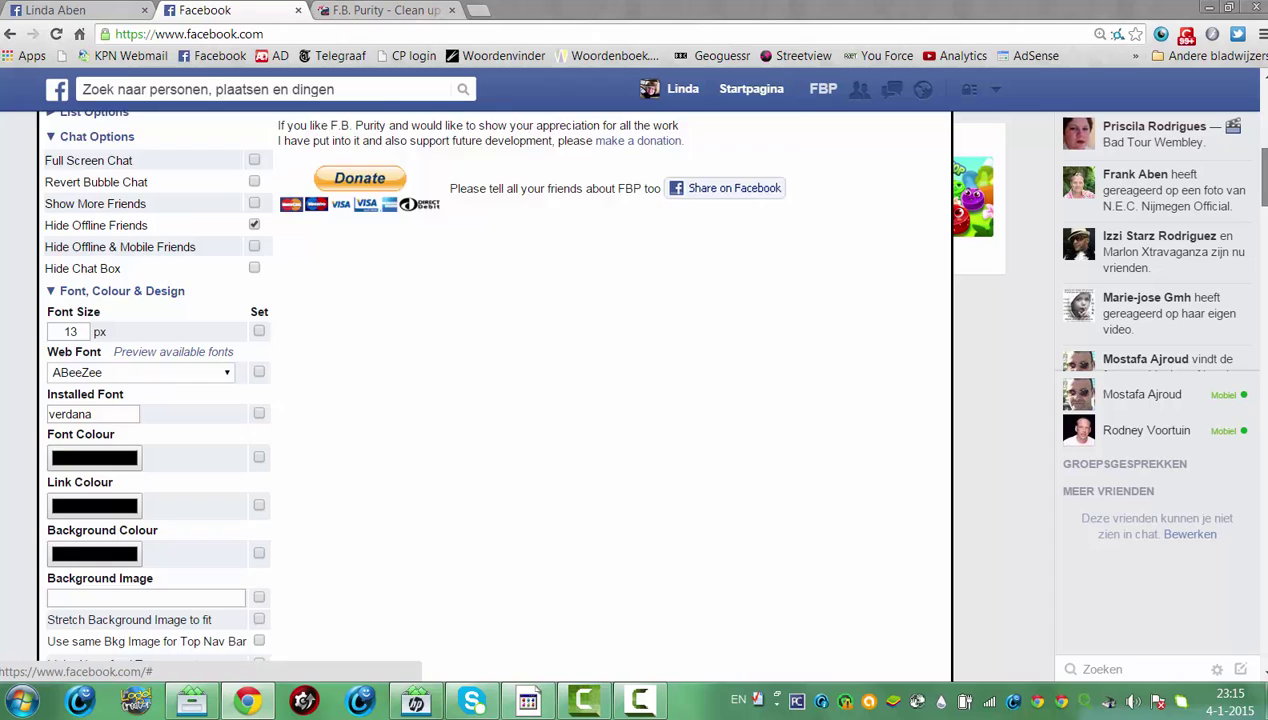
{"action": "scroll", "coordinate": [495, 380], "scroll_direction": "down", "scroll_amount": 1}
{"action": "scroll", "coordinate": [495, 380], "scroll_direction": "up", "scroll_amount": 1}
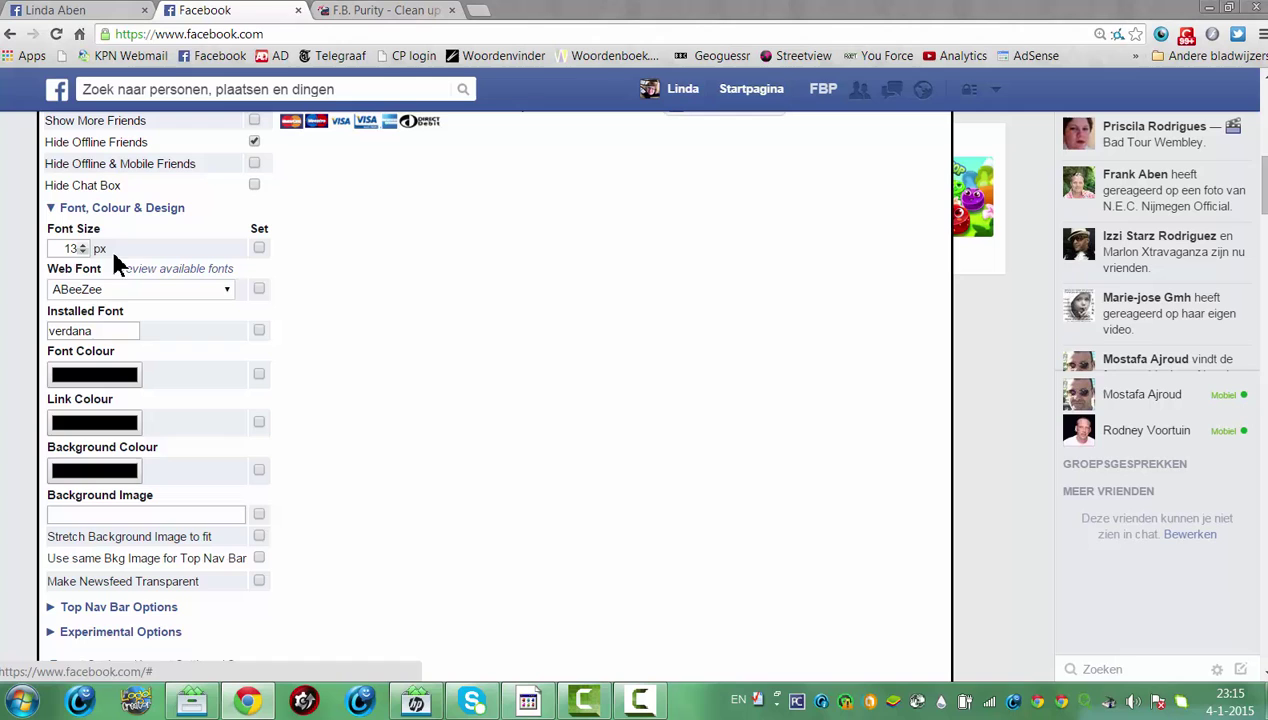
- Choose Contrail One as the web font and look over the installed font, colour and background settings
{"action": "left_click", "coordinate": [118, 292]}
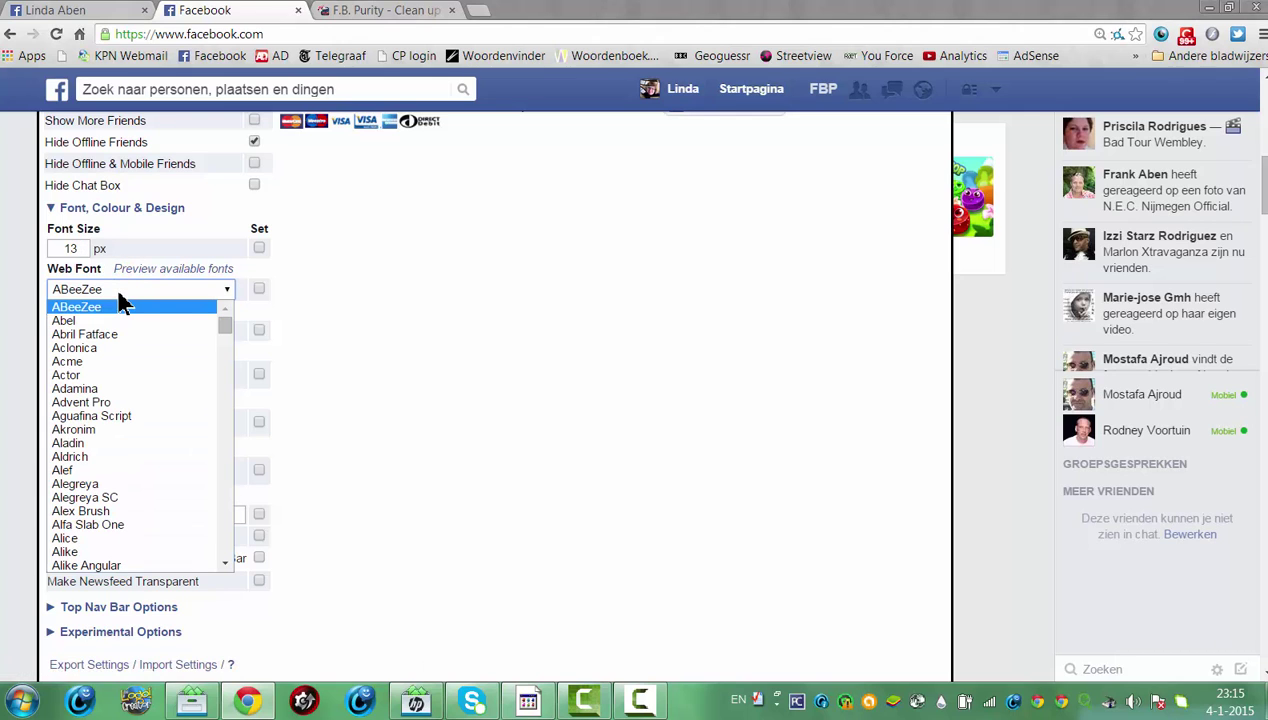
{"action": "mouse_move", "coordinate": [228, 342]}
{"action": "left_mouse_down"}
{"action": "mouse_move", "coordinate": [232, 387]}
{"action": "mouse_move", "coordinate": [226, 318]}
{"action": "mouse_move", "coordinate": [230, 340]}
{"action": "left_mouse_up"}
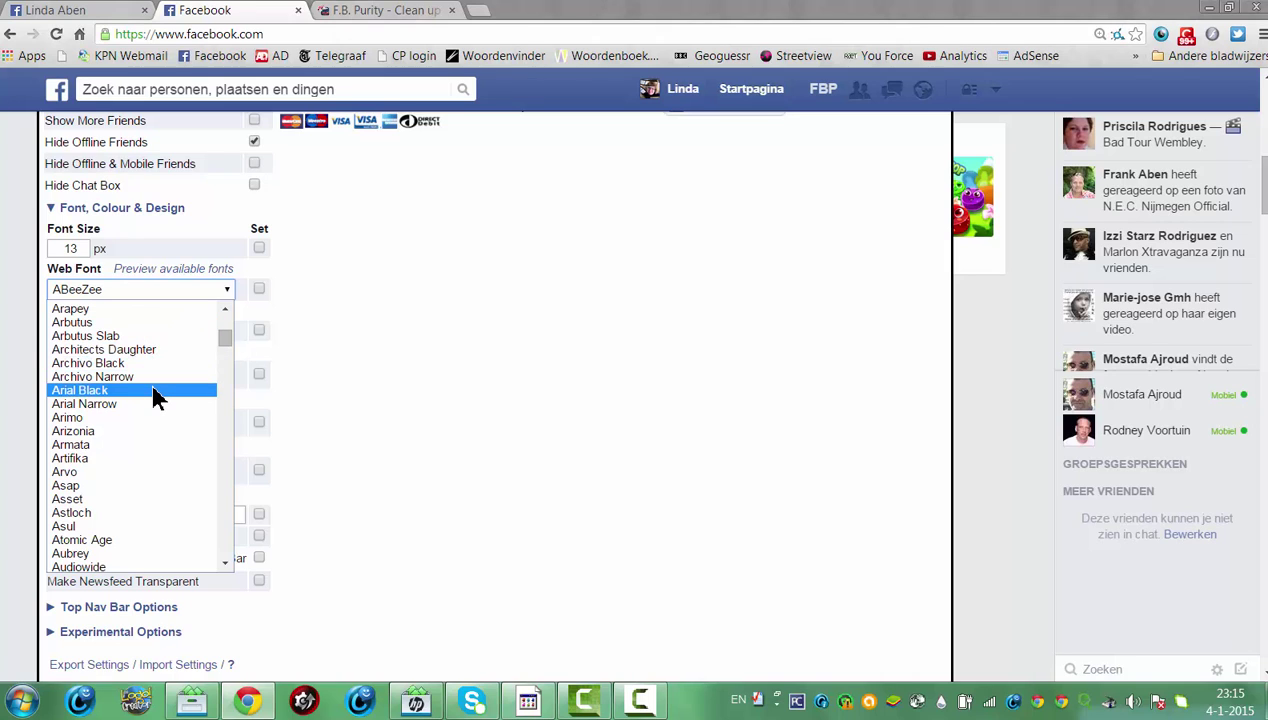
{"action": "left_click_drag", "start_coordinate": [219, 336], "coordinate": [240, 371]}
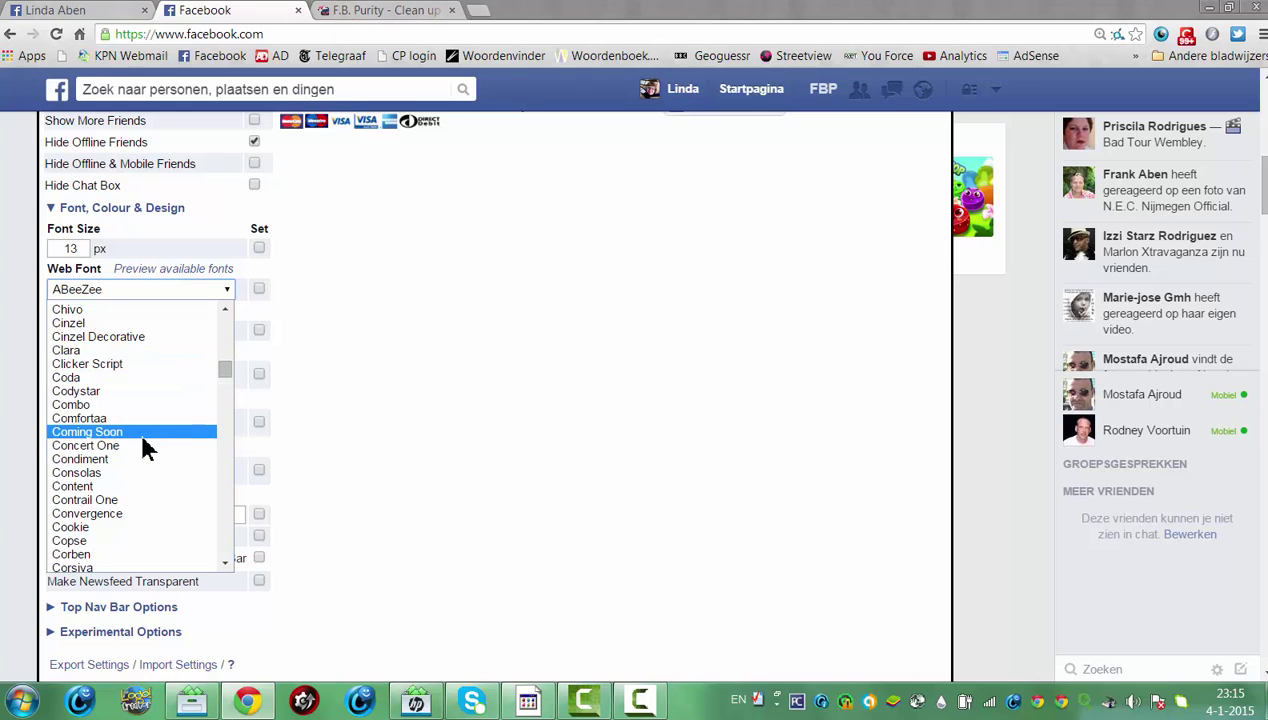
{"action": "left_click", "coordinate": [145, 499]}
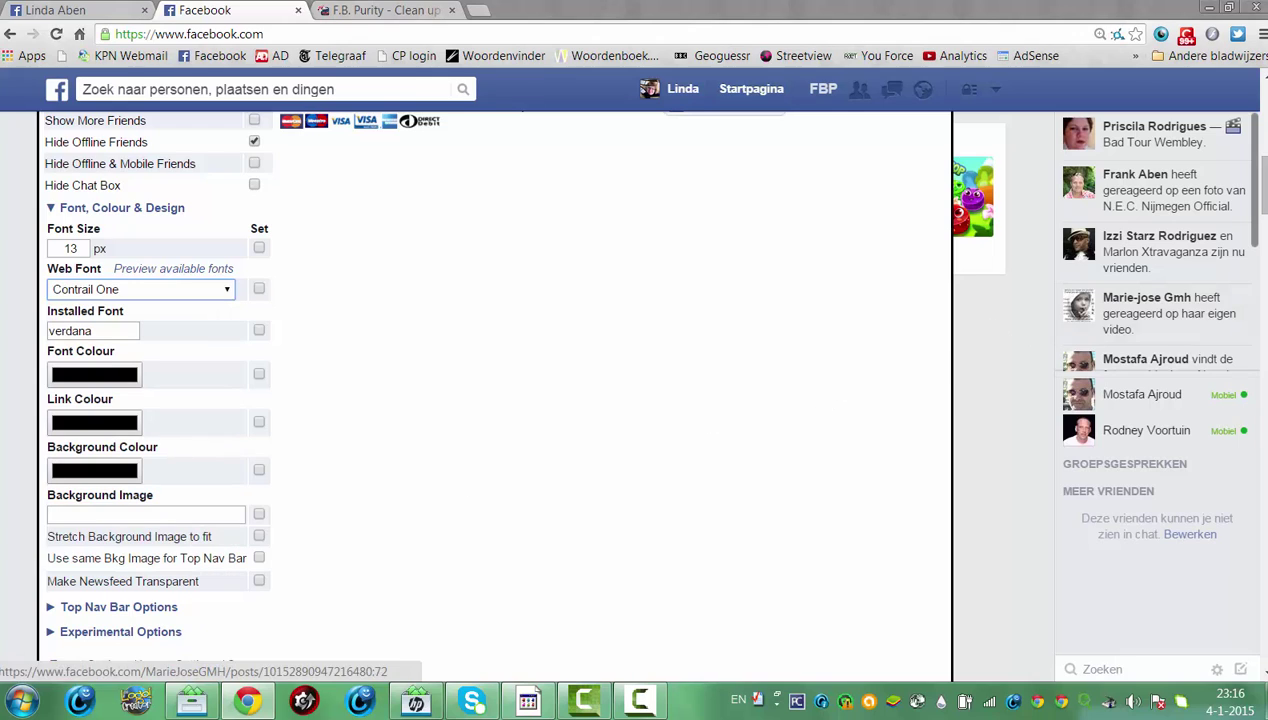
{"action": "left_click", "coordinate": [107, 329]}
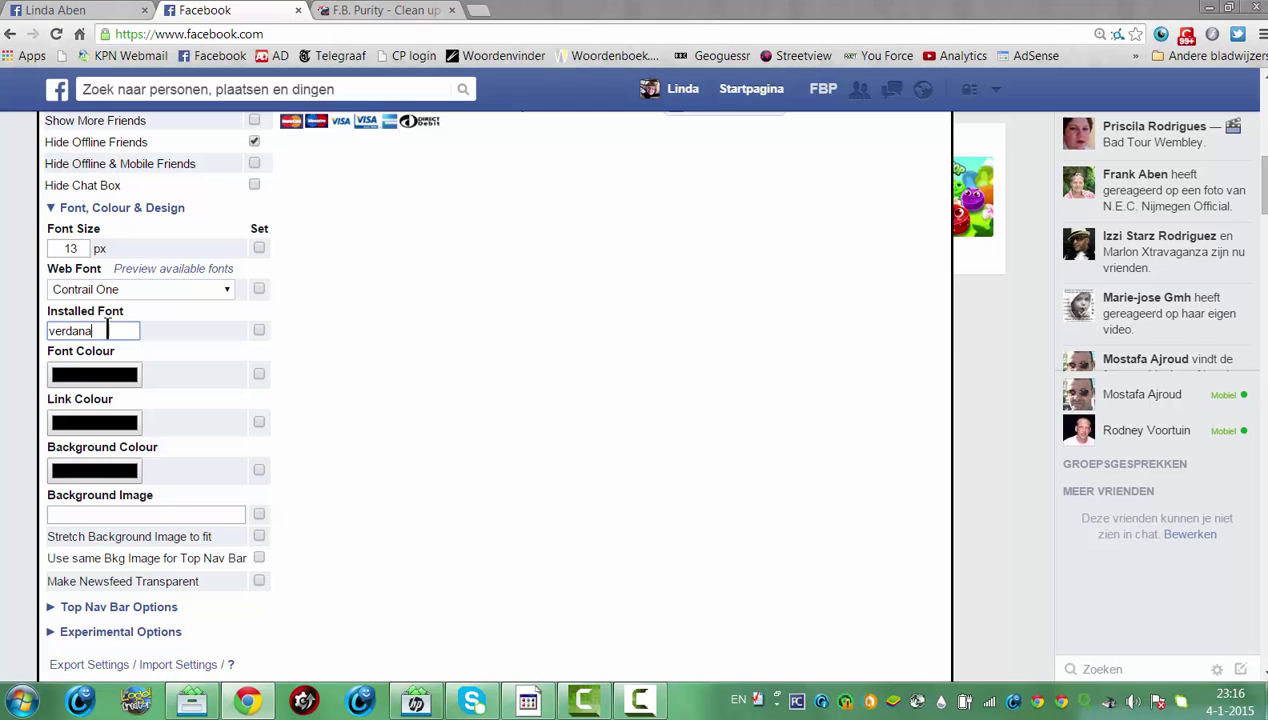
{"action": "scroll", "coordinate": [1252, 204], "scroll_direction": "down", "scroll_amount": 3}
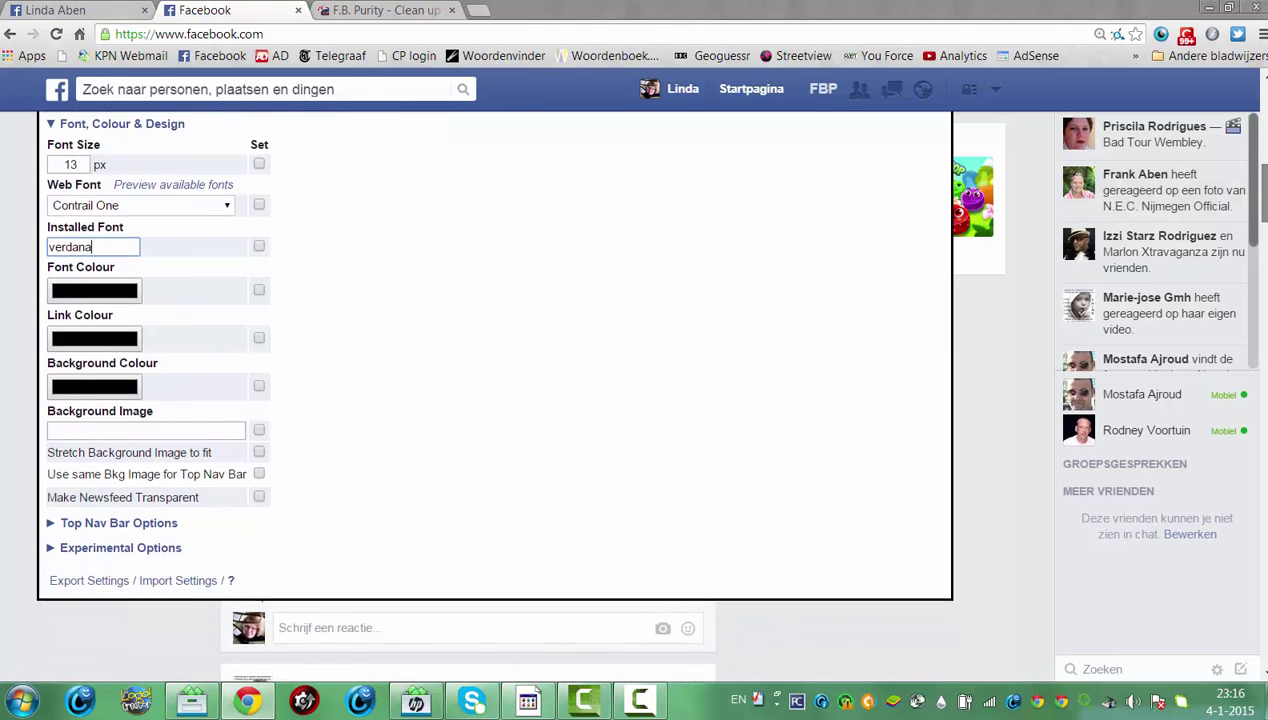
- Save and close the F.B. Purity options, and look over the filtered Facebook newsfeed
{"action": "scroll", "coordinate": [1265, 168], "scroll_direction": "up", "scroll_amount": 5}
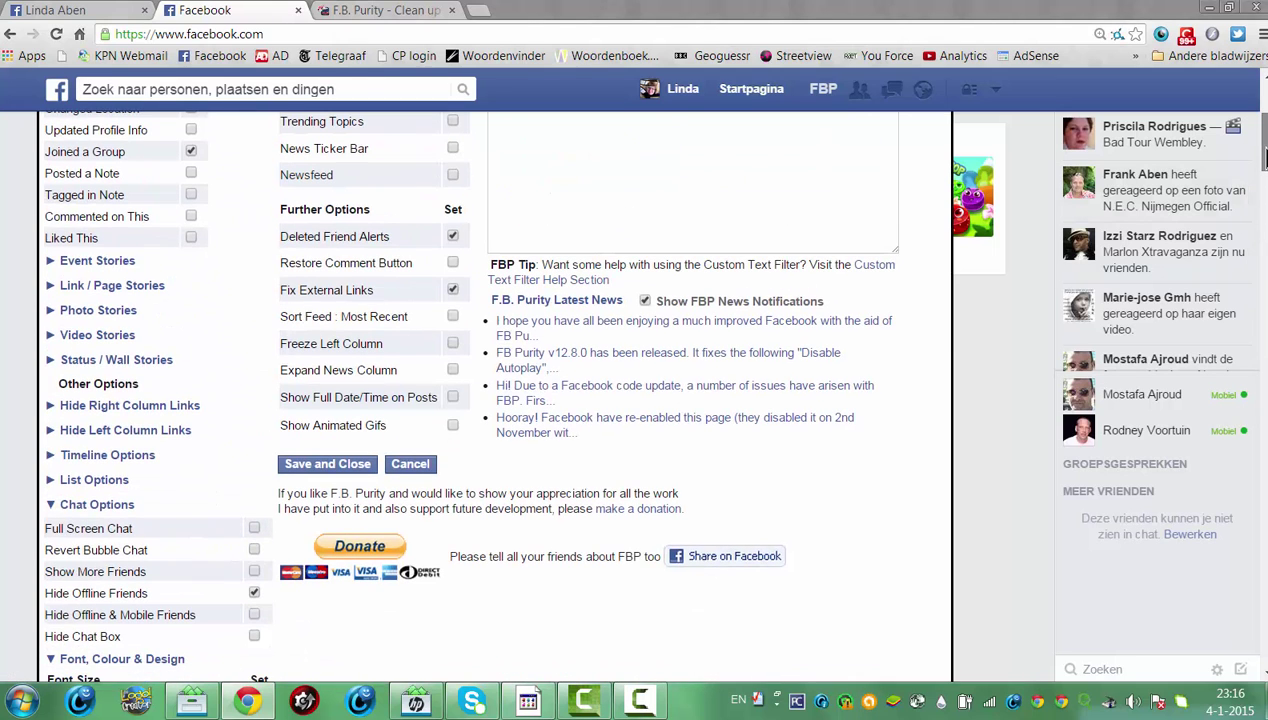
{"action": "left_click", "coordinate": [322, 465]}
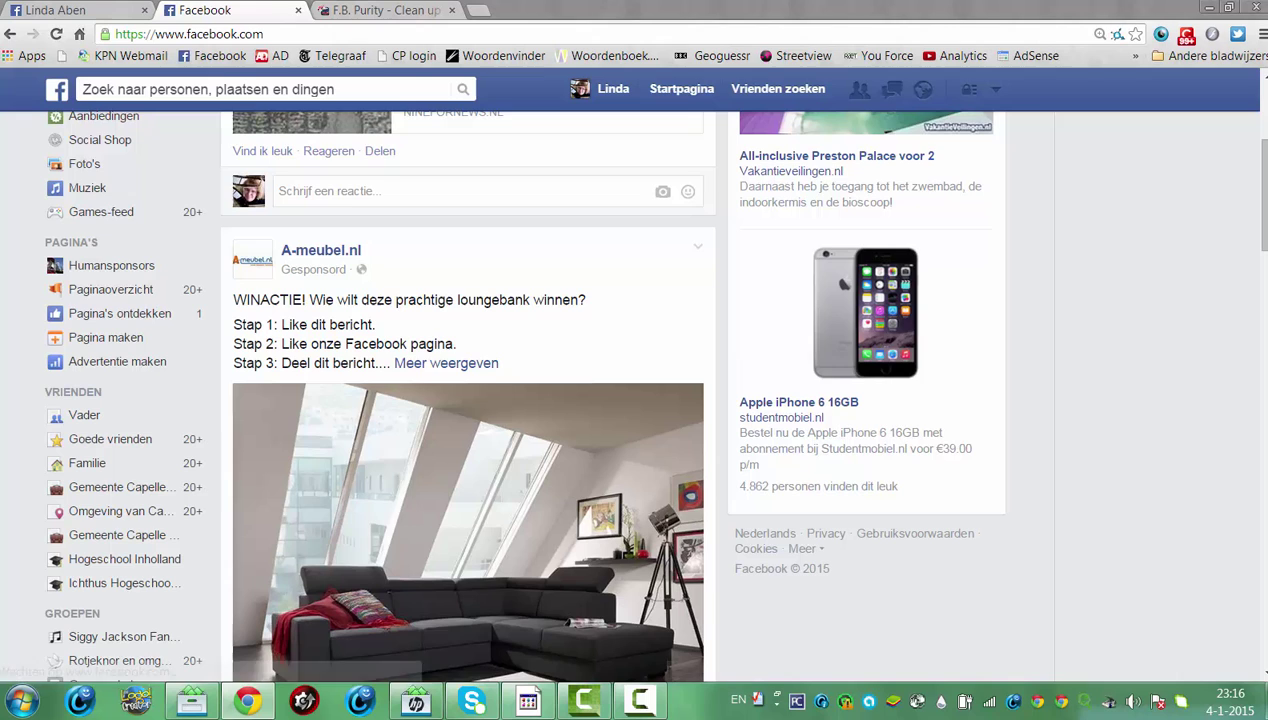
{"action": "left_click_drag", "start_coordinate": [1262, 210], "coordinate": [1264, 148]}
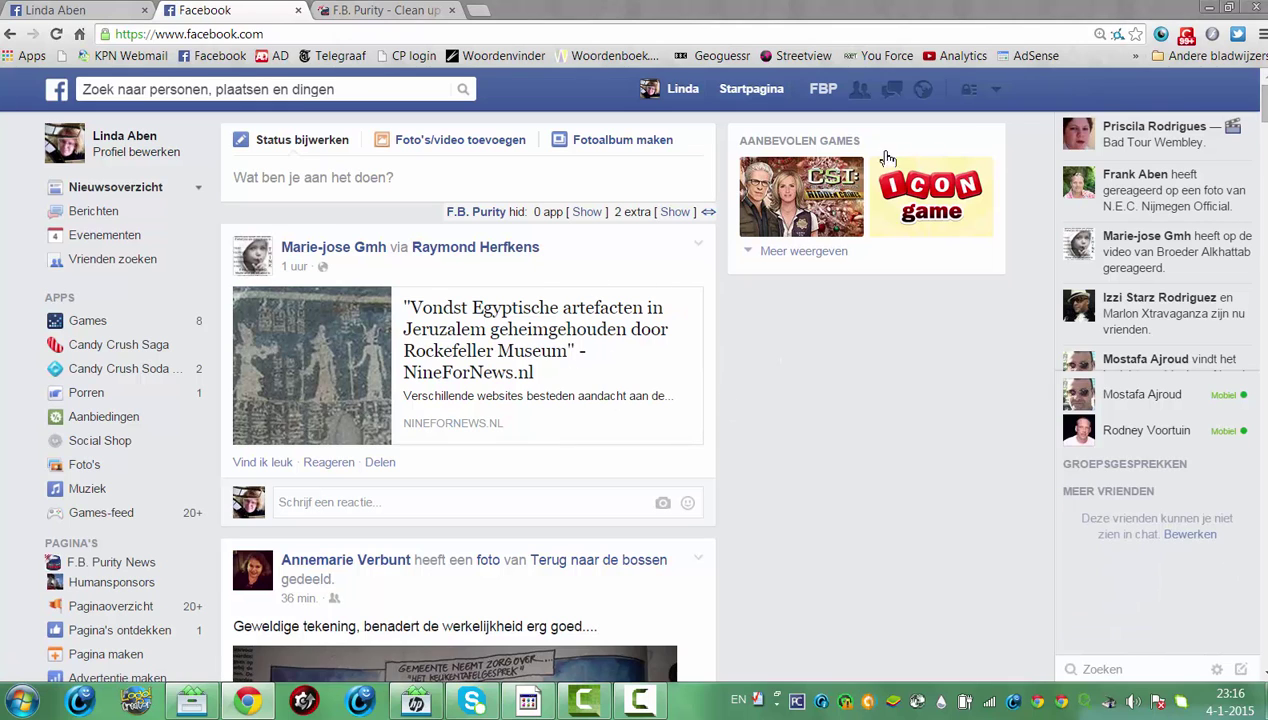
{"action": "scroll", "coordinate": [468, 400], "scroll_direction": "down", "scroll_amount": 10}
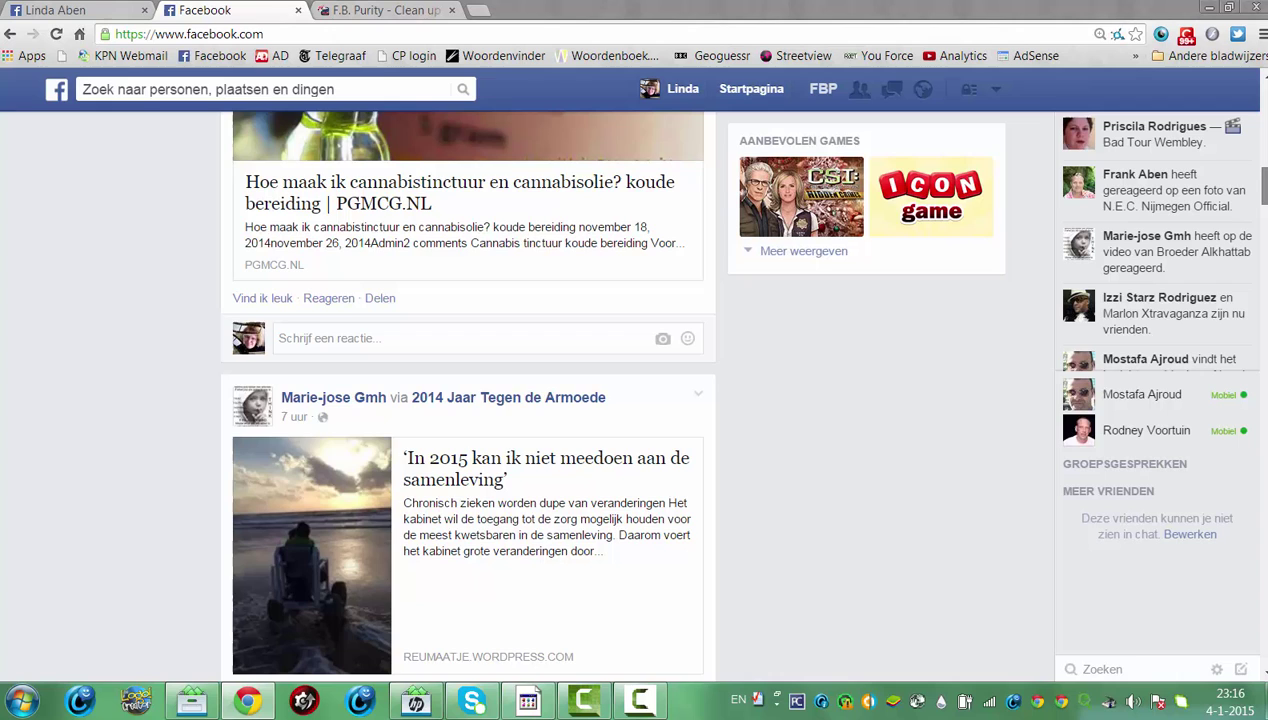
{"action": "scroll", "coordinate": [468, 400], "scroll_direction": "down", "scroll_amount": 5}
{"action": "scroll", "coordinate": [1245, 120], "scroll_direction": "up", "scroll_amount": 15}
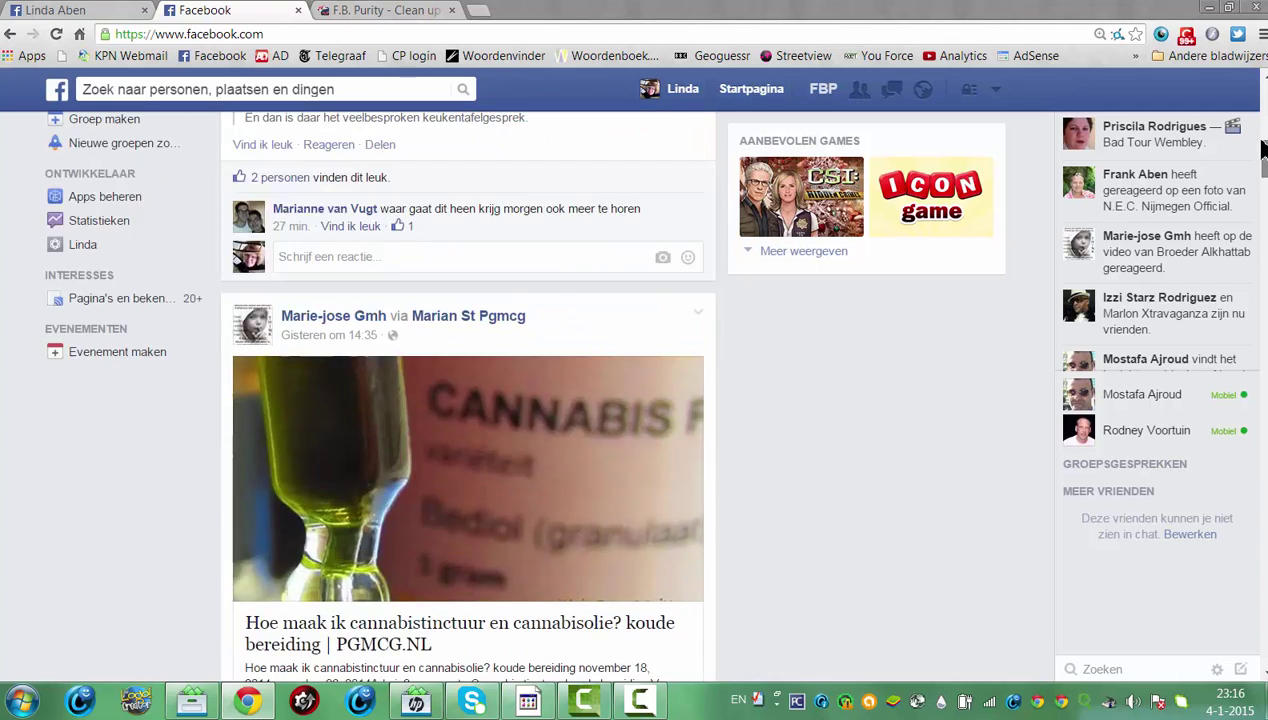
- Reopen the F.B. Purity options and expand the Experimental Options and Various Story Types sections
{"action": "left_click", "coordinate": [823, 90]}
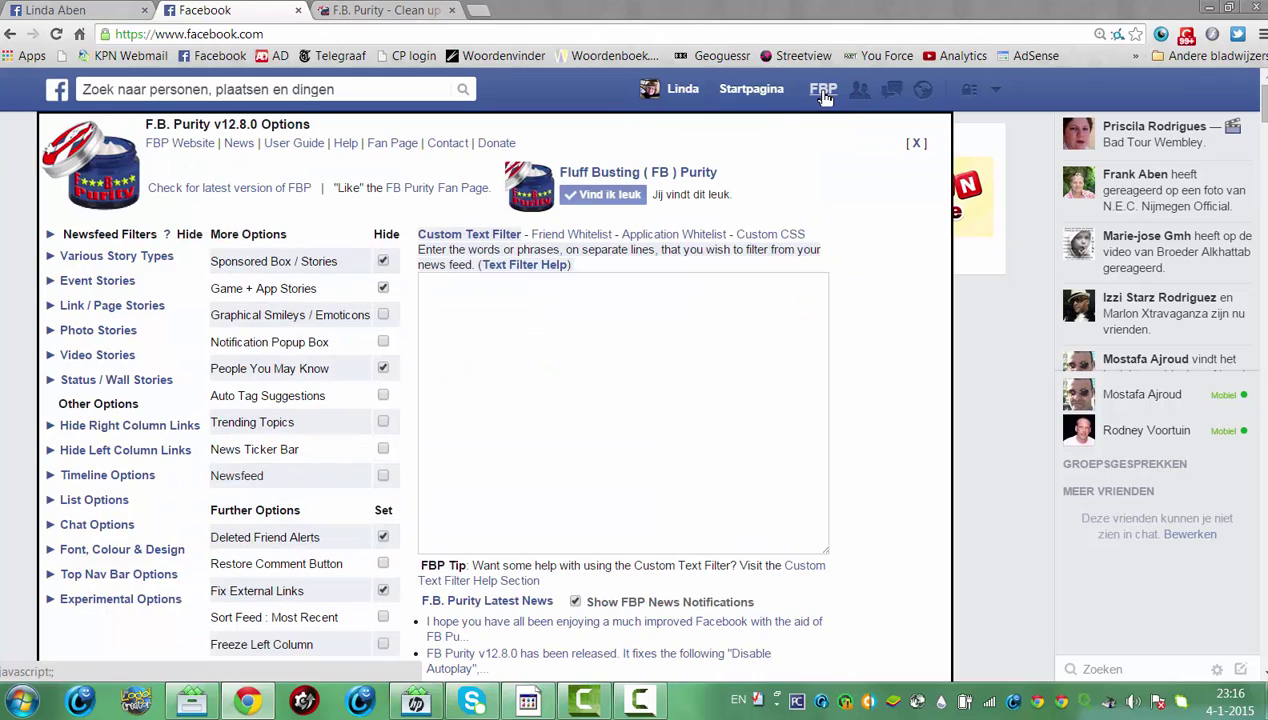
{"action": "left_click", "coordinate": [105, 598]}
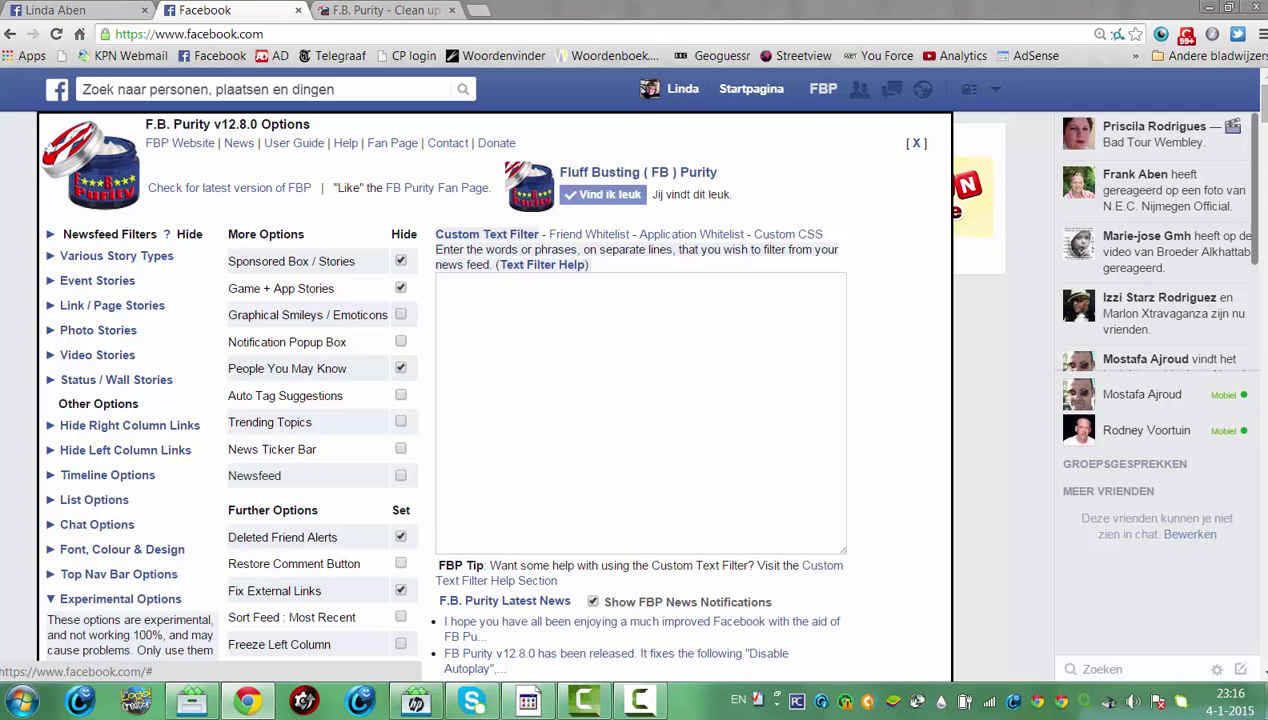
{"action": "mouse_move", "coordinate": [1263, 112]}
{"action": "left_mouse_down"}
{"action": "mouse_move", "coordinate": [1263, 135]}
{"action": "mouse_move", "coordinate": [1262, 117]}
{"action": "left_mouse_up"}
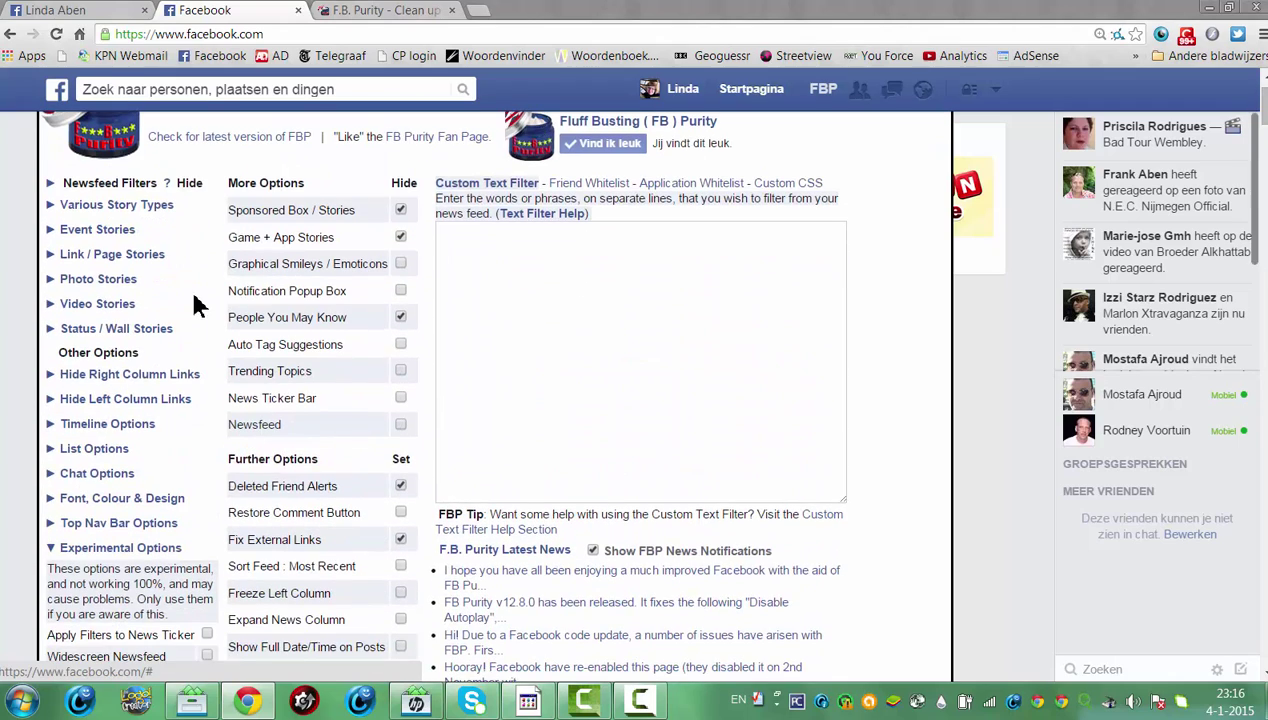
{"action": "left_click", "coordinate": [136, 204]}
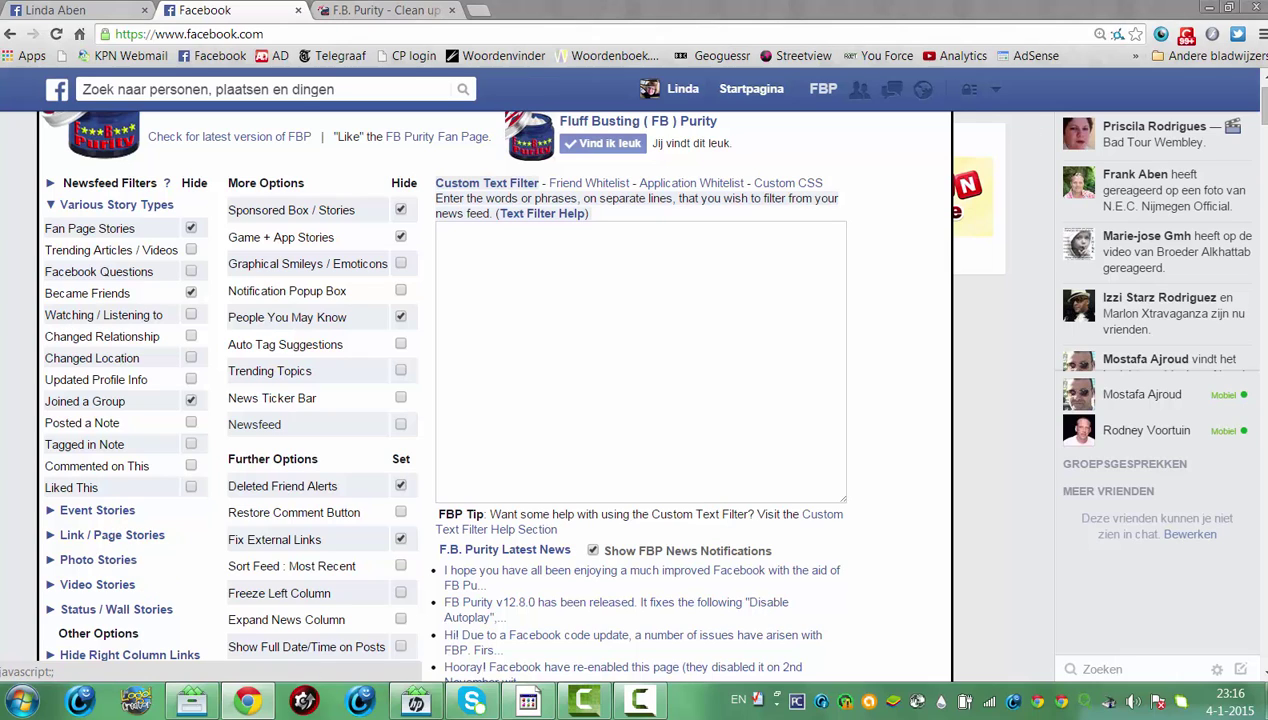
- Expand Hide Right Column Links and set Game / App Requests to hidden
{"action": "scroll", "coordinate": [968, 180], "scroll_direction": "down", "scroll_amount": 3}
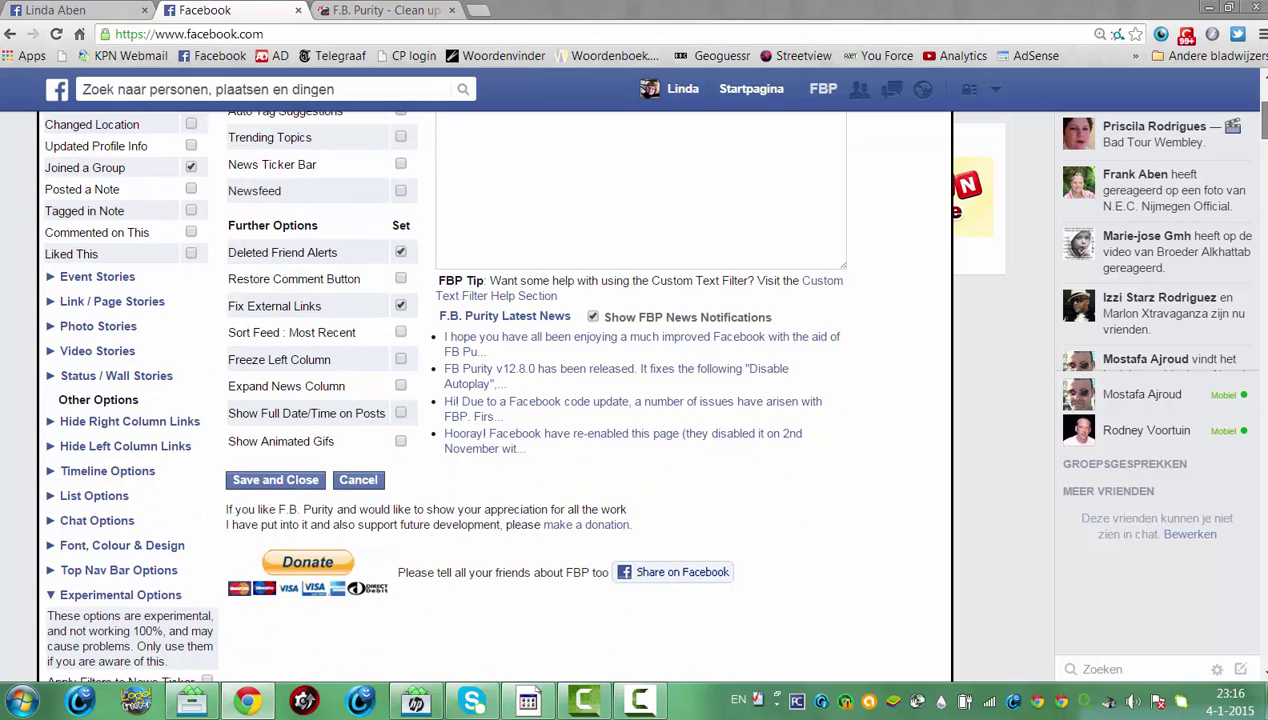
{"action": "left_click", "coordinate": [158, 430]}
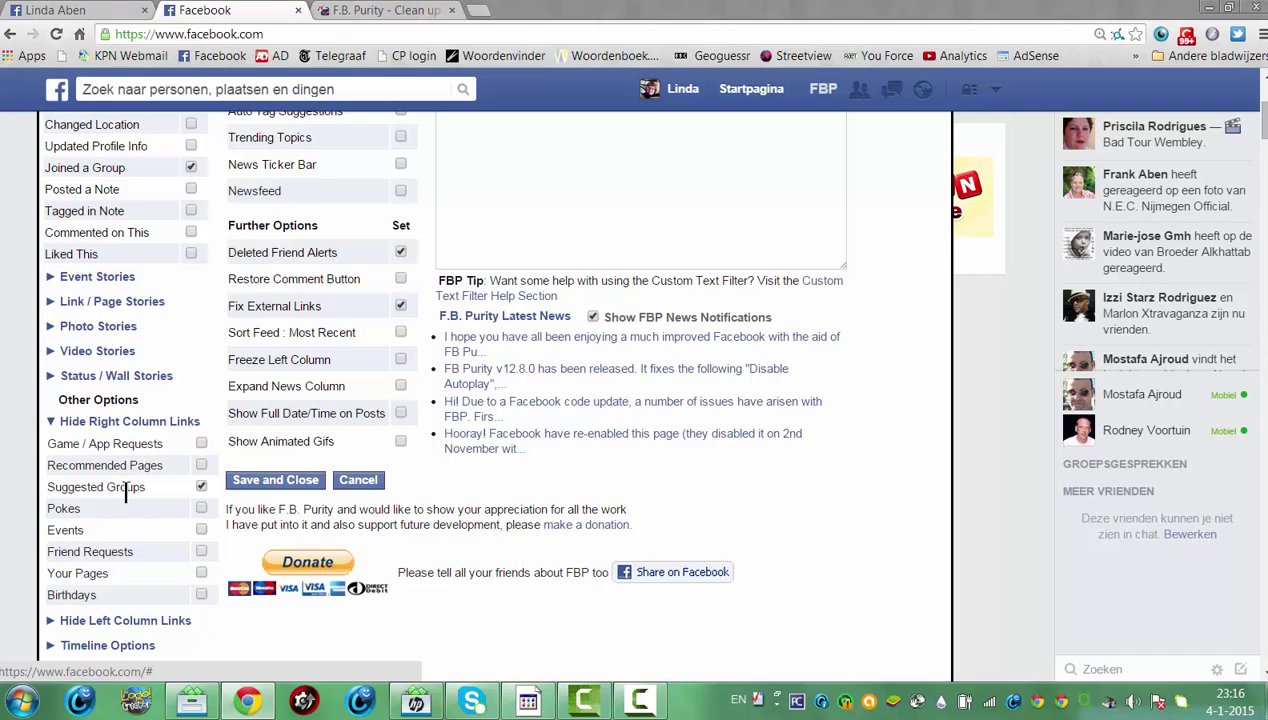
{"action": "left_click", "coordinate": [201, 443]}
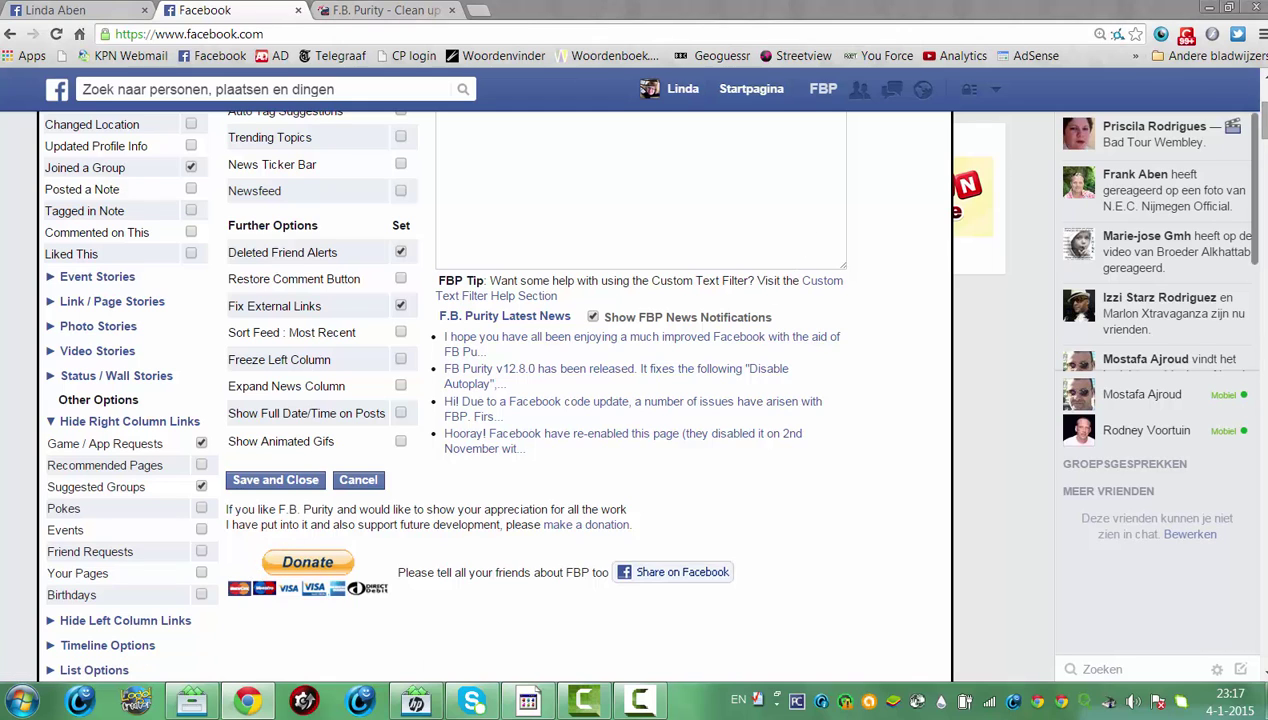
- Expand Hide Left Column Links and set Facebook for Android and Facebook for Iphone to hidden
{"action": "scroll", "coordinate": [1043, 167], "scroll_direction": "down", "scroll_amount": 3}
{"action": "scroll", "coordinate": [500, 350], "scroll_direction": "down", "scroll_amount": 2}
{"action": "left_click_drag", "start_coordinate": [226, 250], "coordinate": [313, 387]}
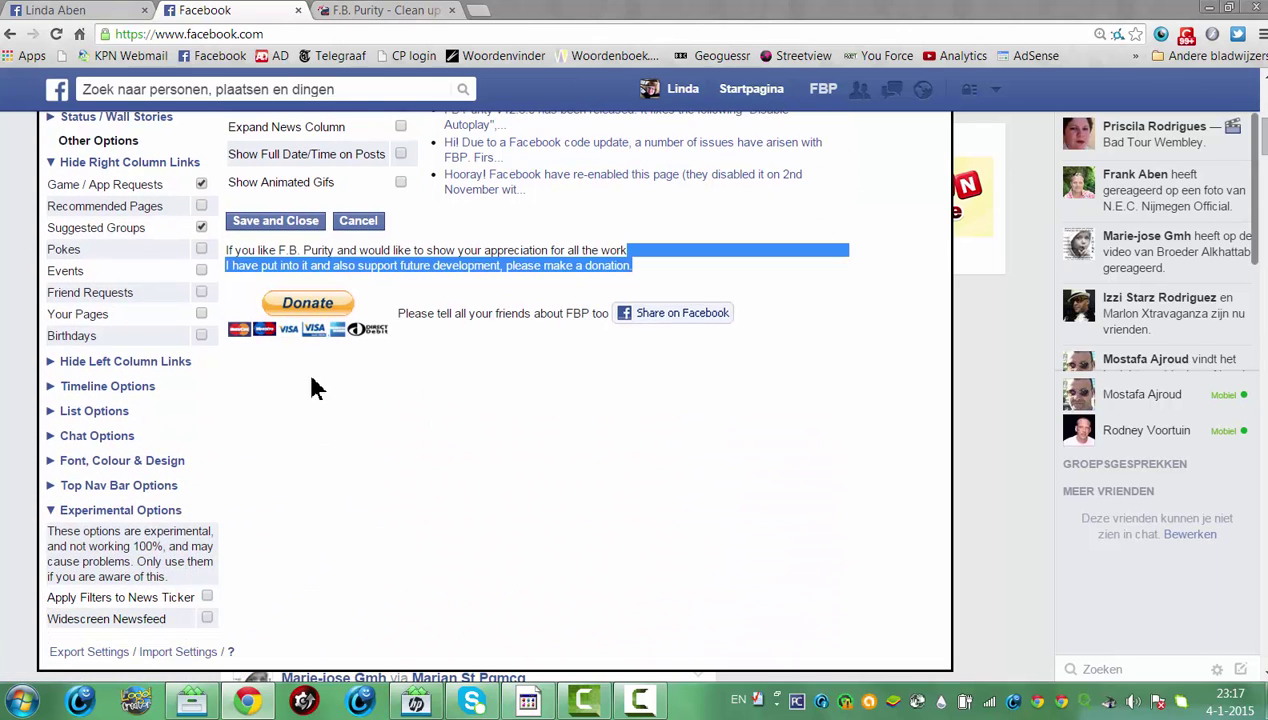
{"action": "left_click", "coordinate": [150, 362]}
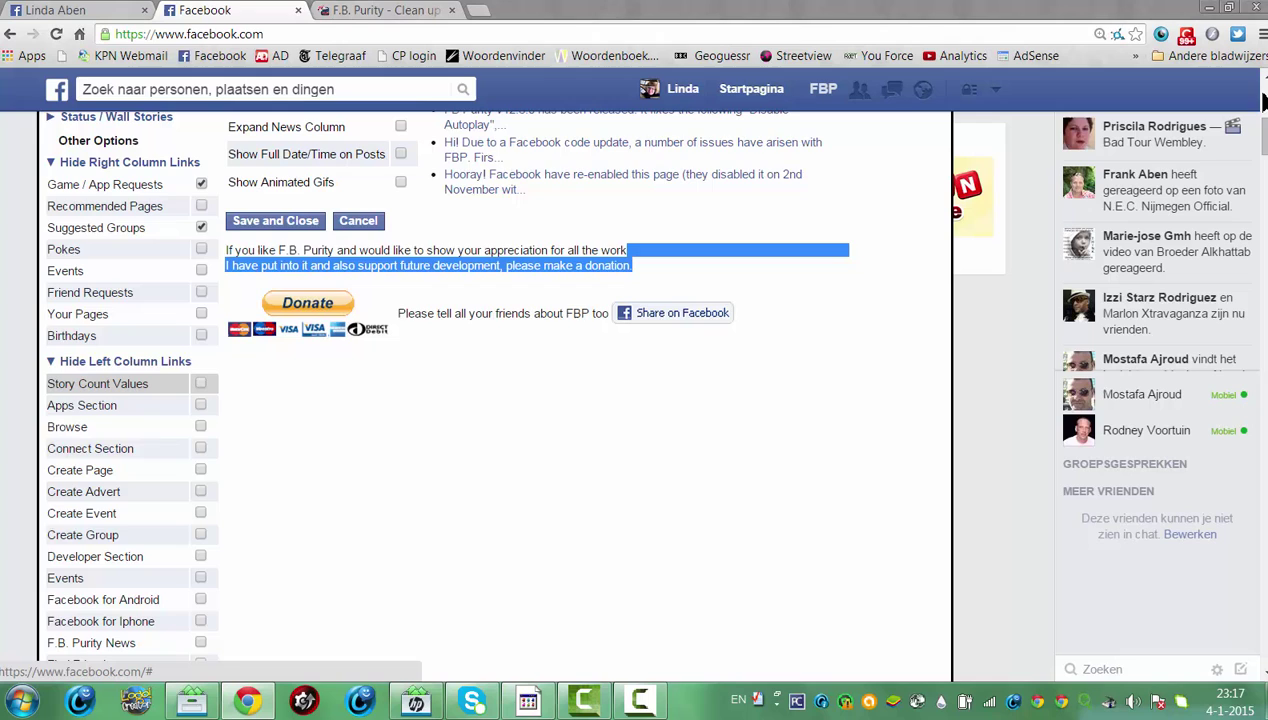
{"action": "scroll", "coordinate": [500, 380], "scroll_direction": "down", "scroll_amount": 5}
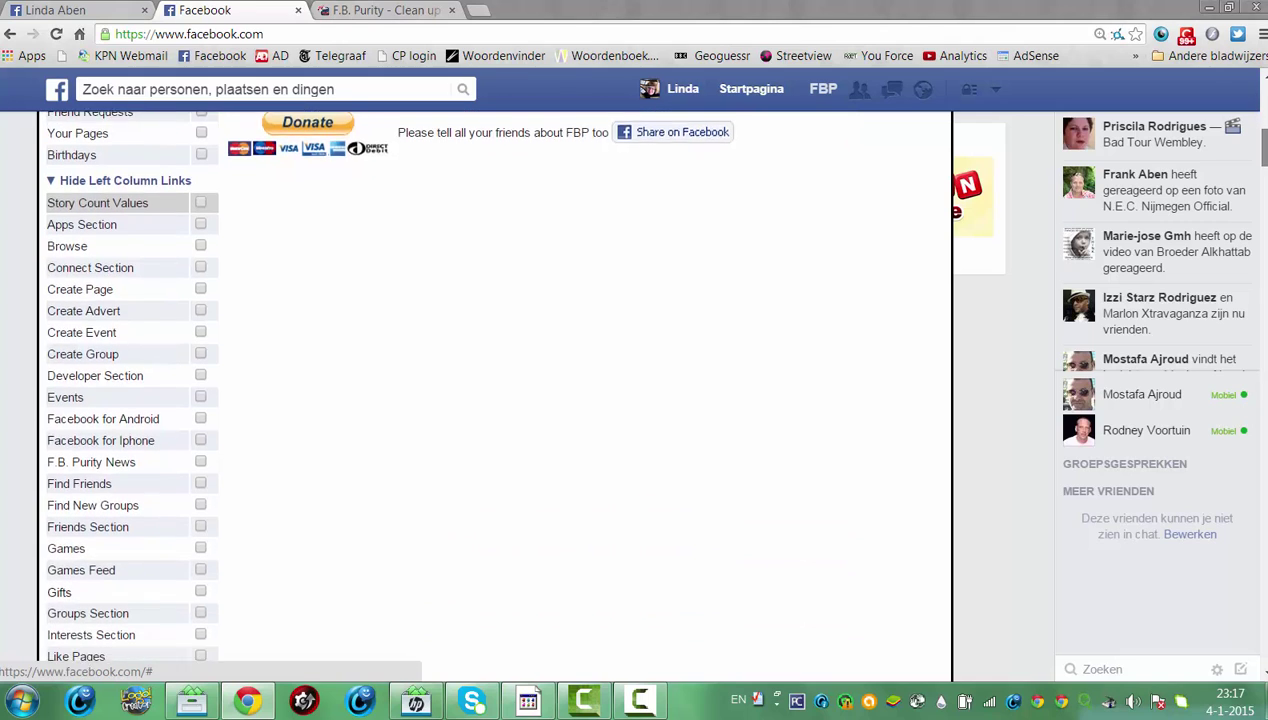
{"action": "scroll", "coordinate": [250, 300], "scroll_direction": "down", "scroll_amount": 1}
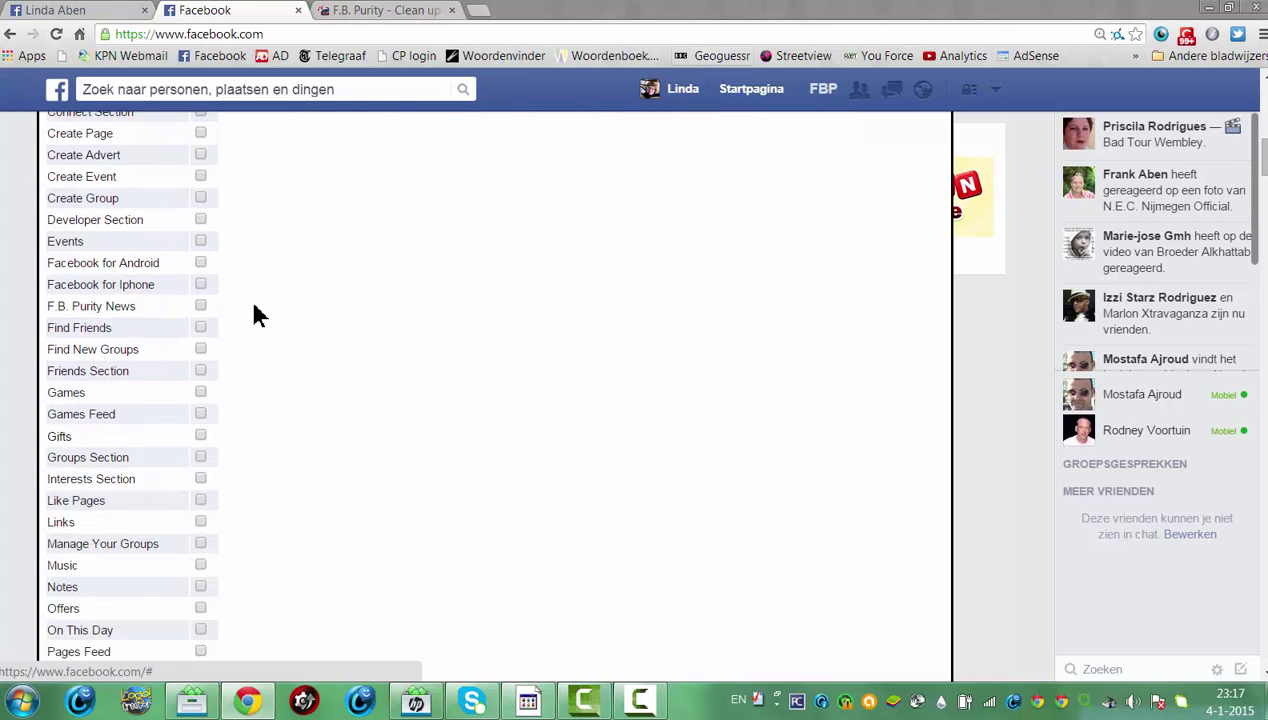
{"action": "left_click", "coordinate": [200, 262]}
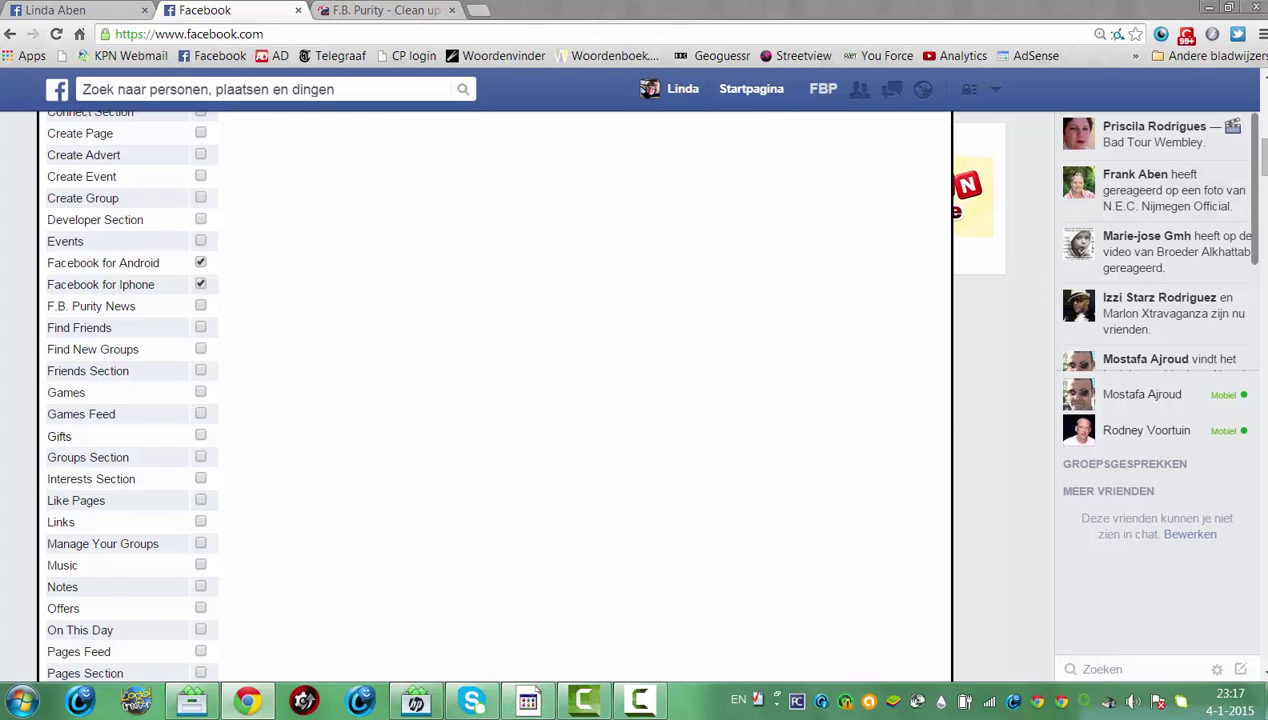
- Review the chosen F.B. Purity options, from the left column links back up to the newsfeed filters
{"action": "scroll", "coordinate": [500, 400], "scroll_direction": "up", "scroll_amount": 5}
{"action": "scroll", "coordinate": [500, 400], "scroll_direction": "down", "scroll_amount": 4}
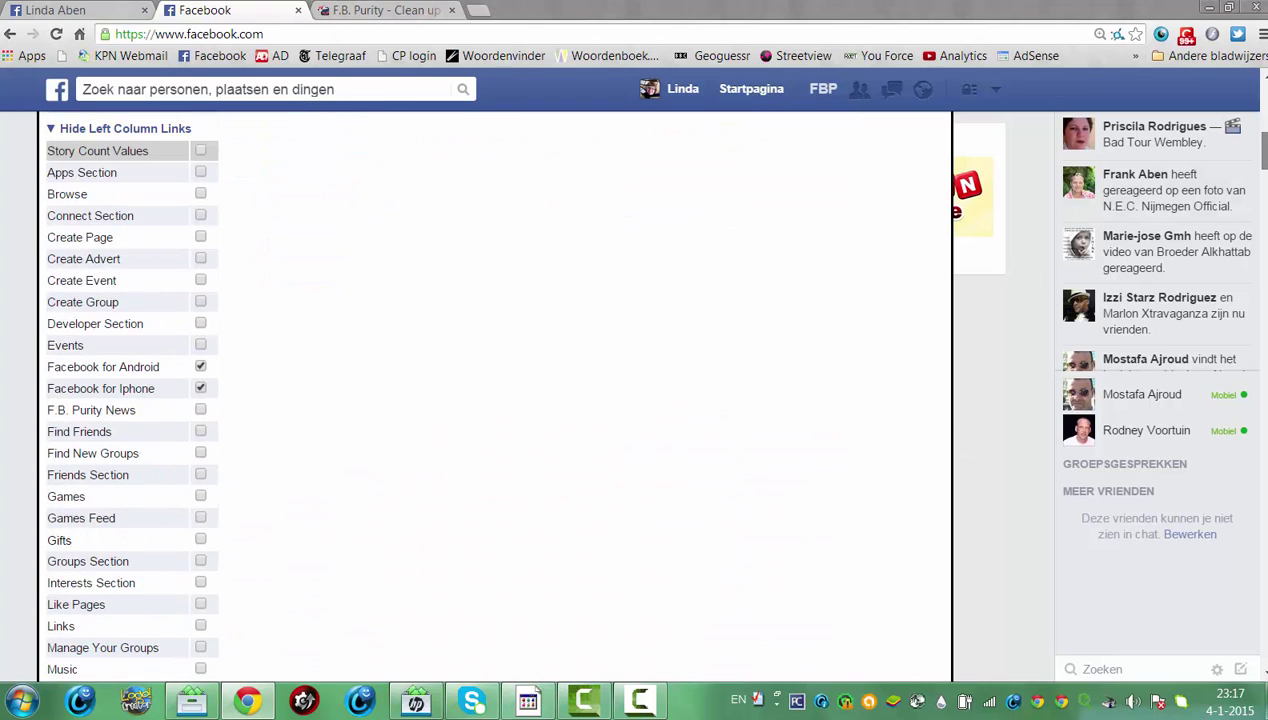
{"action": "scroll", "coordinate": [1265, 140], "scroll_direction": "up", "scroll_amount": 5}
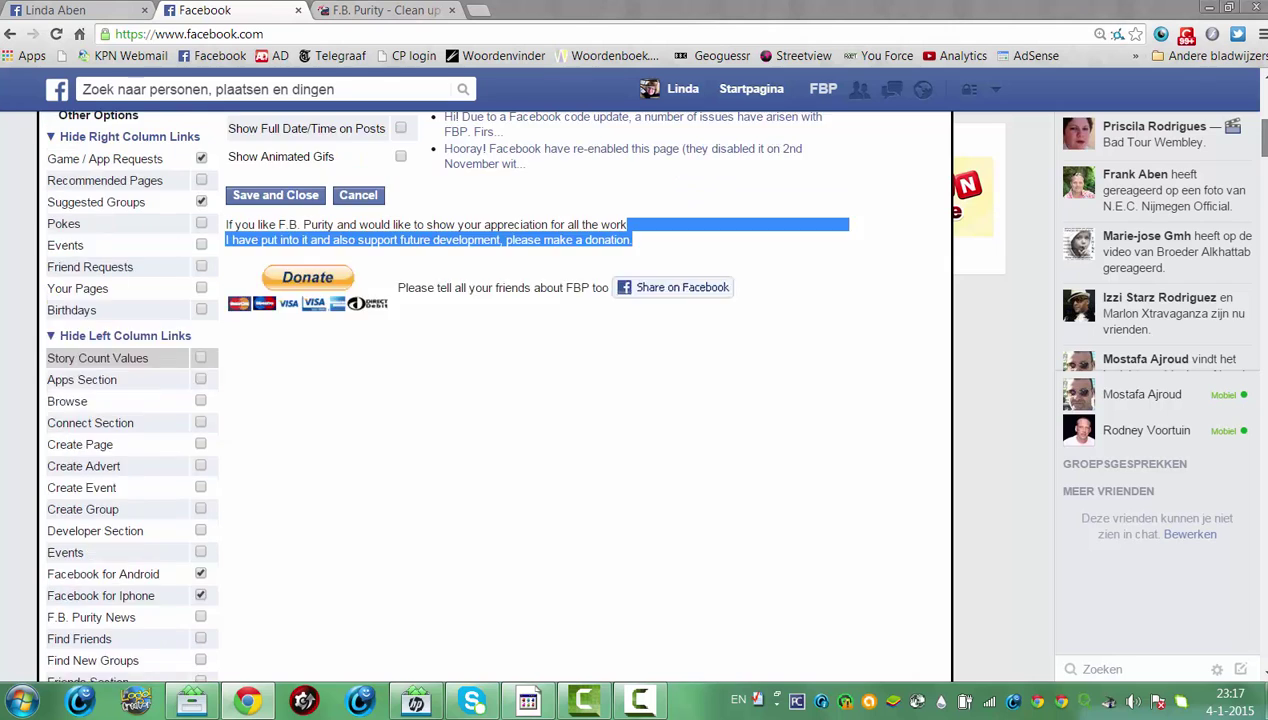
{"action": "scroll", "coordinate": [1265, 140], "scroll_direction": "up", "scroll_amount": 1}
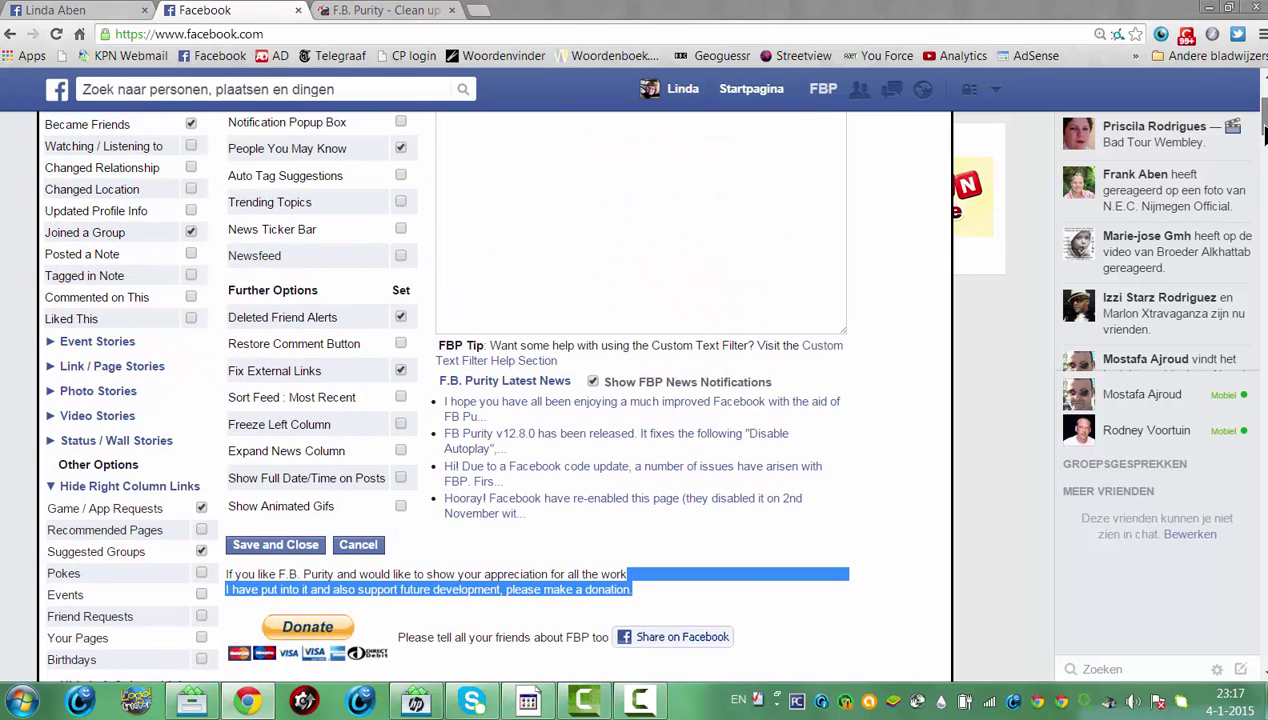
{"action": "scroll", "coordinate": [1265, 140], "scroll_direction": "down", "scroll_amount": 1}
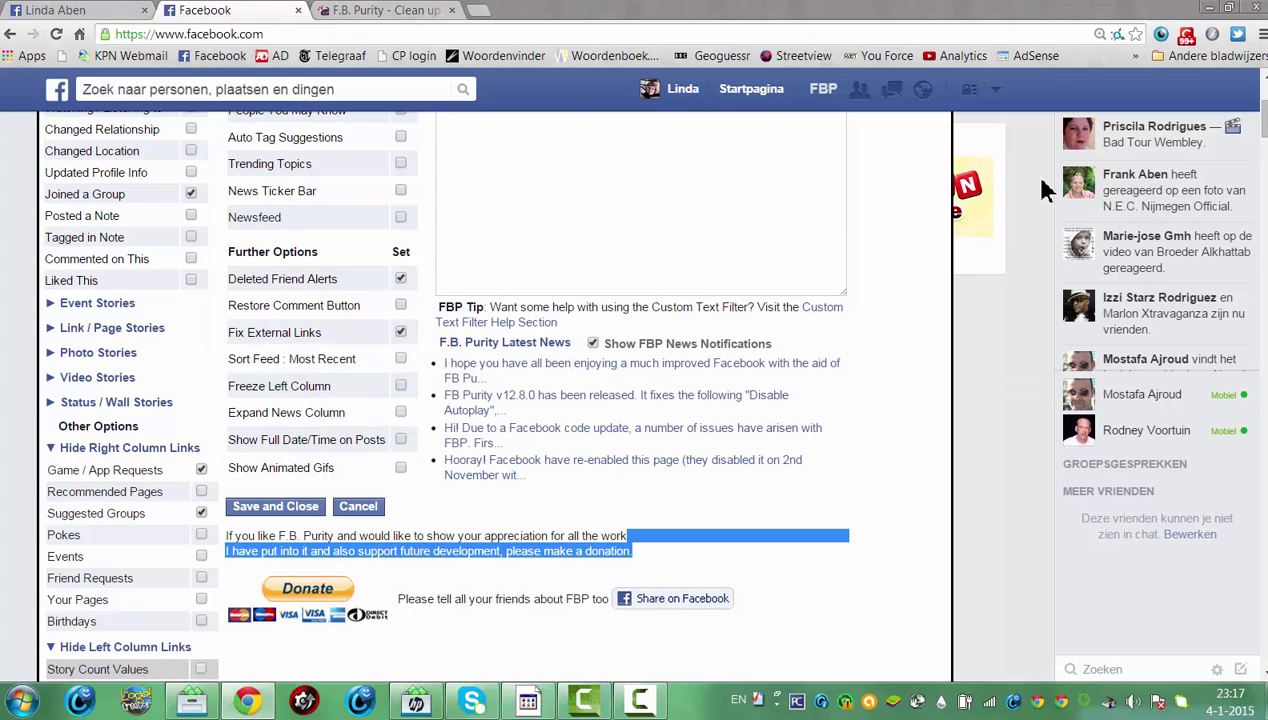
{"action": "scroll", "coordinate": [456, 405], "scroll_direction": "up", "scroll_amount": 2}
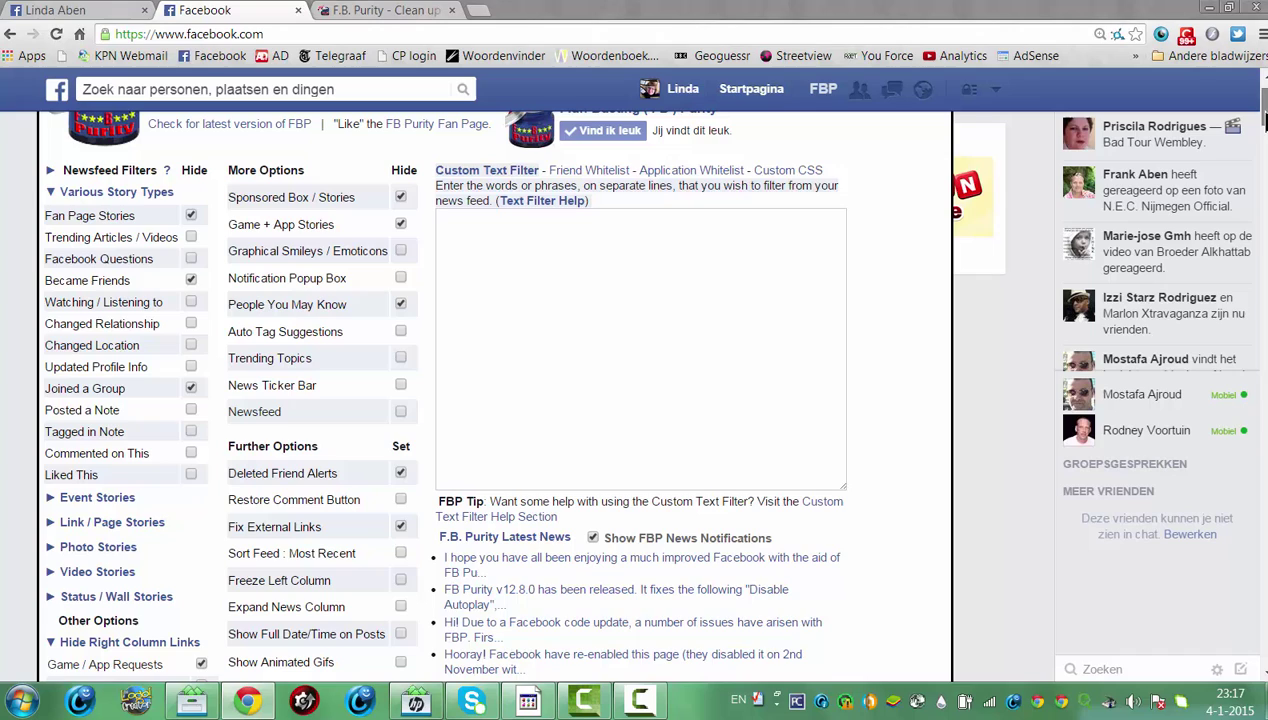